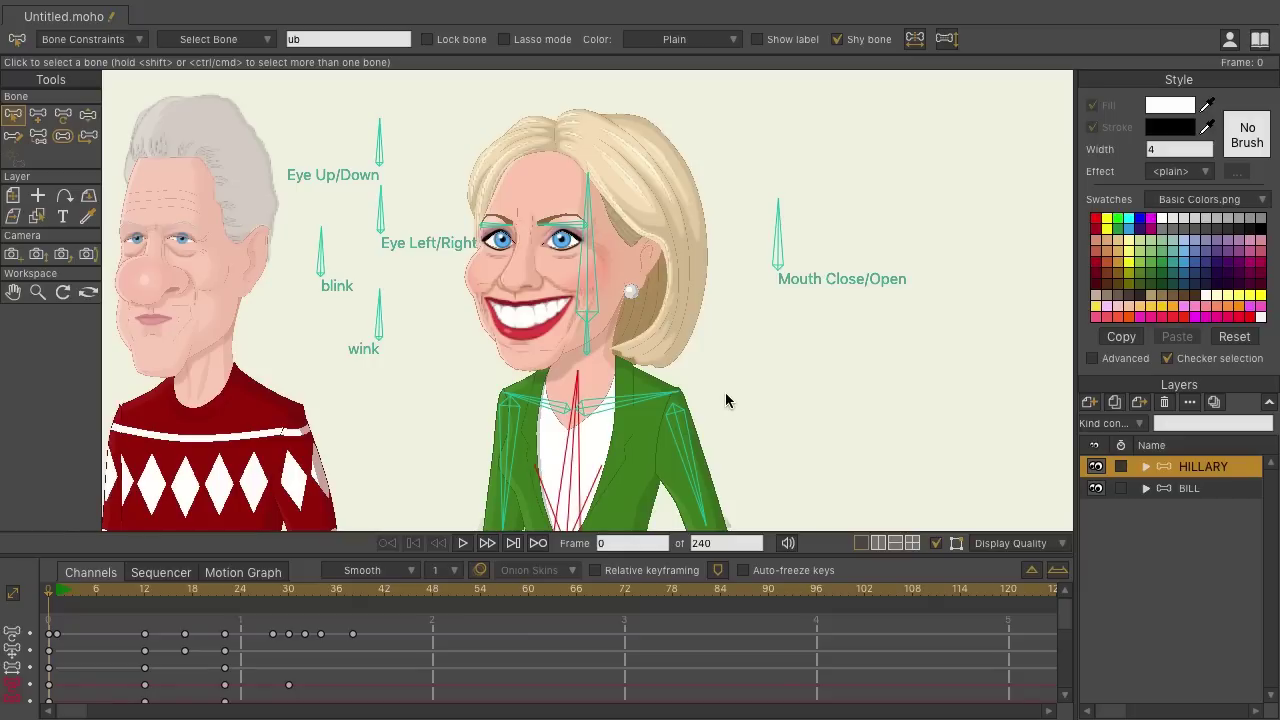
Step: Uncheck Layers under Window > Docking so the Layers panel floats as its own window
{"action": "mouse_move", "coordinate": [571, 5]}
{"action": "left_click", "coordinate": [522, 11]}
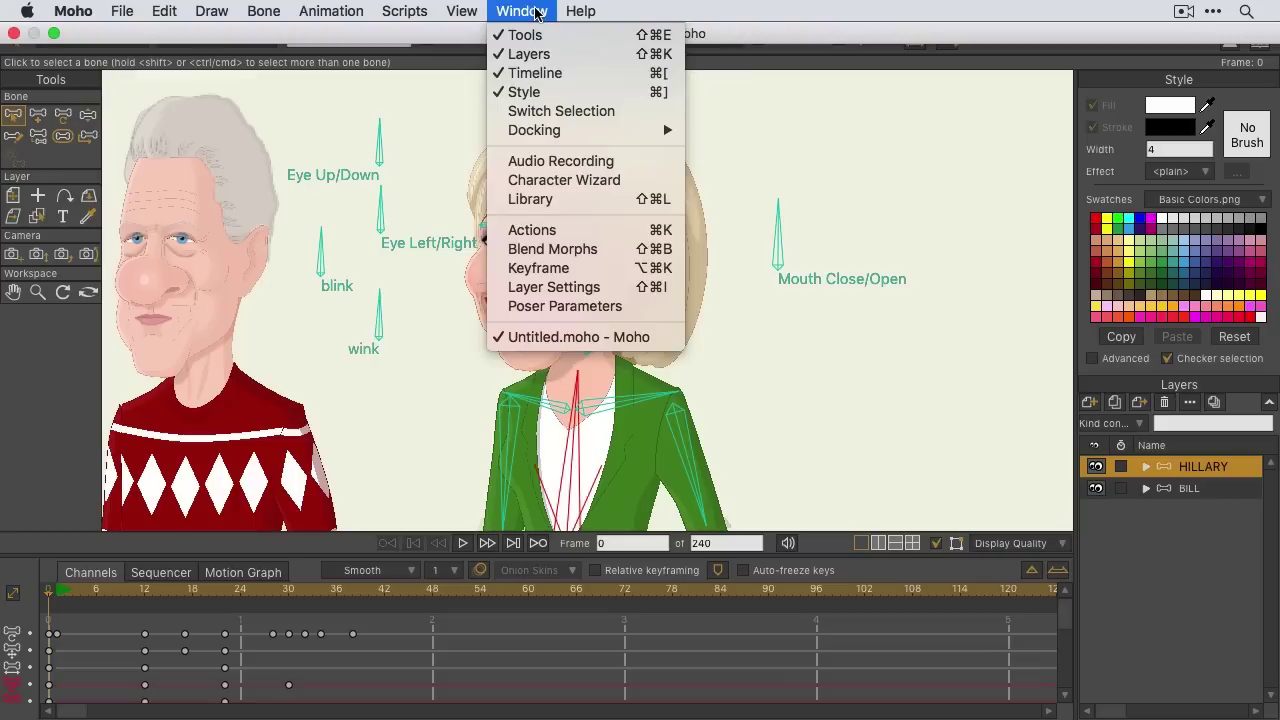
{"action": "mouse_move", "coordinate": [581, 140]}
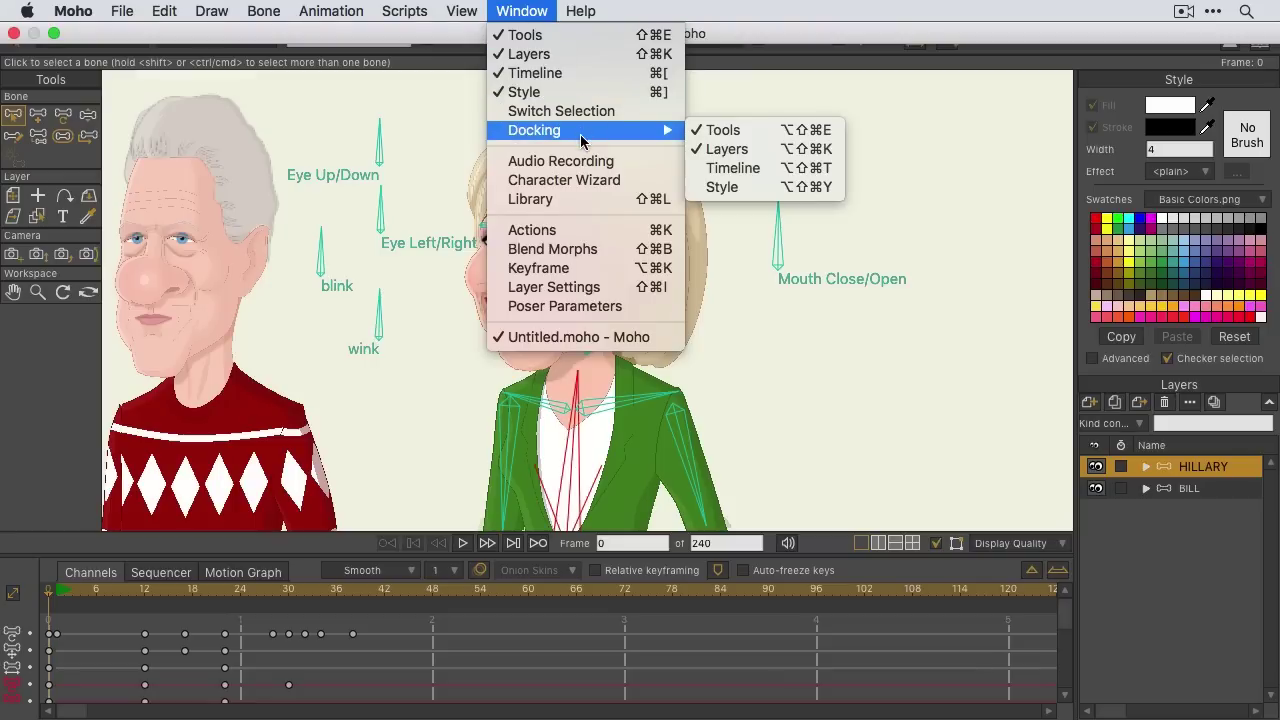
{"action": "left_click", "coordinate": [736, 150]}
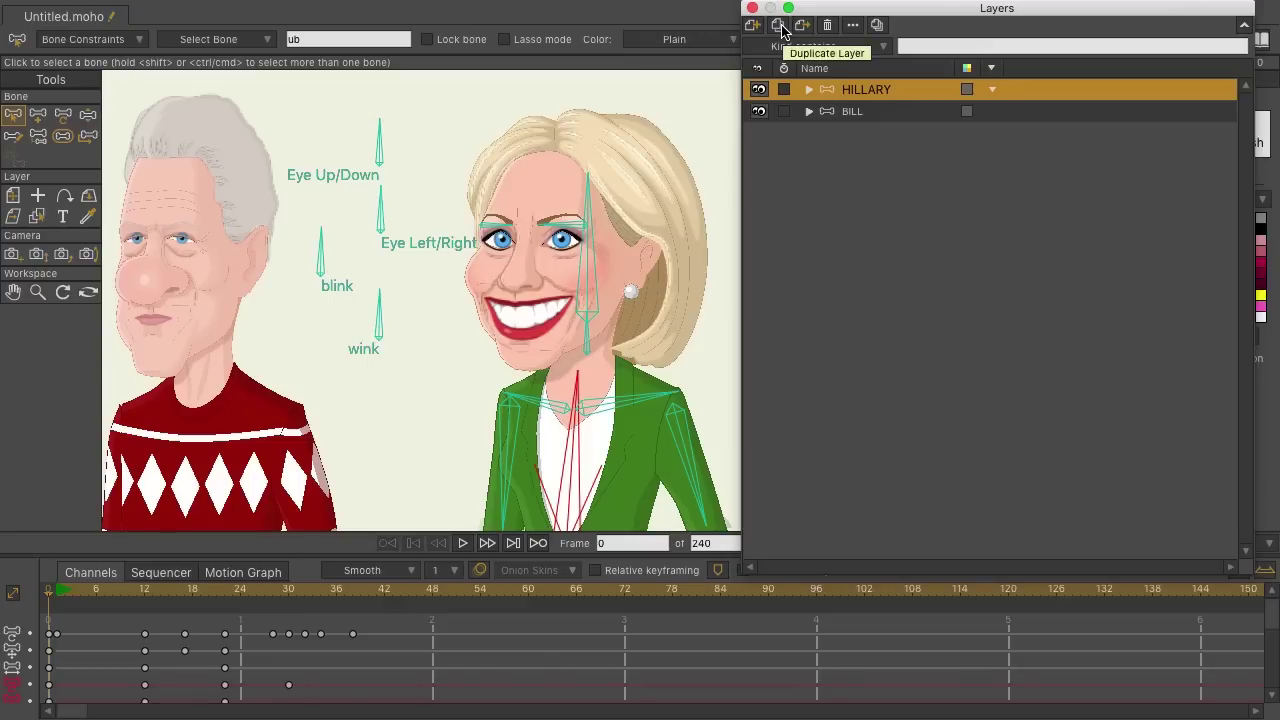
{"action": "left_click", "coordinate": [852, 24]}
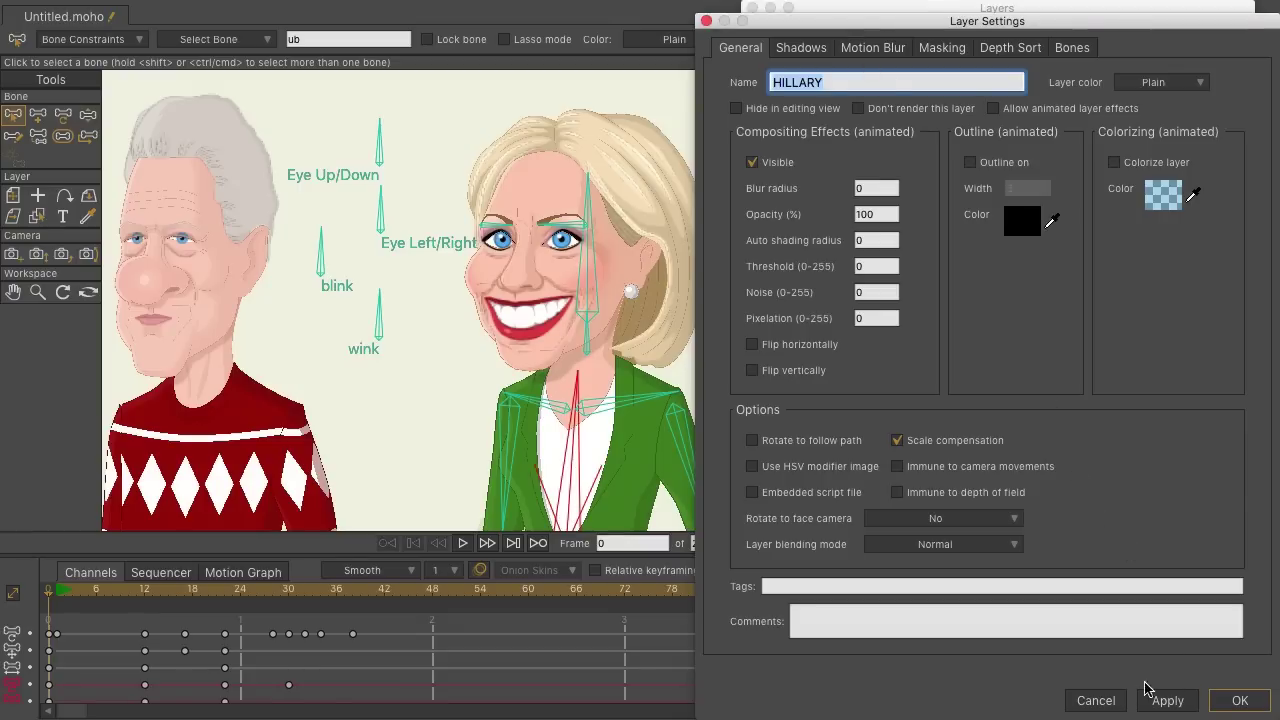
{"action": "left_click", "coordinate": [1112, 703]}
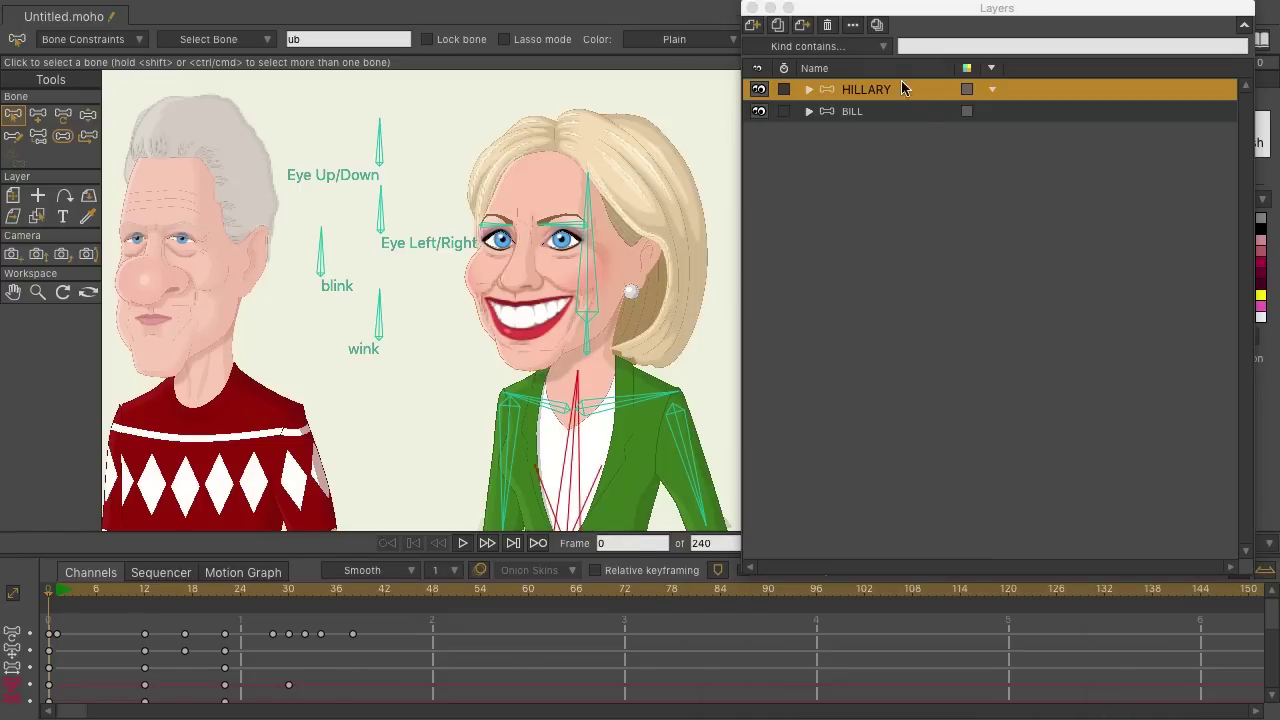
{"action": "left_click", "coordinate": [879, 28]}
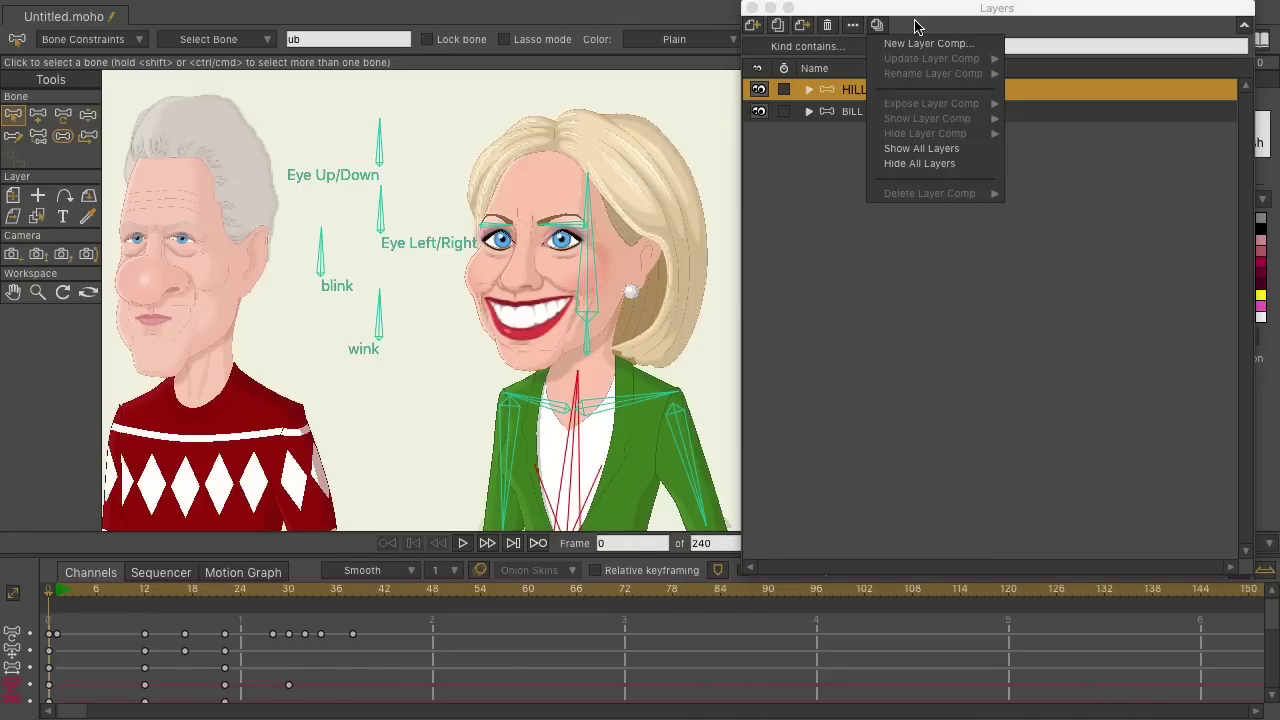
{"action": "left_click", "coordinate": [916, 26]}
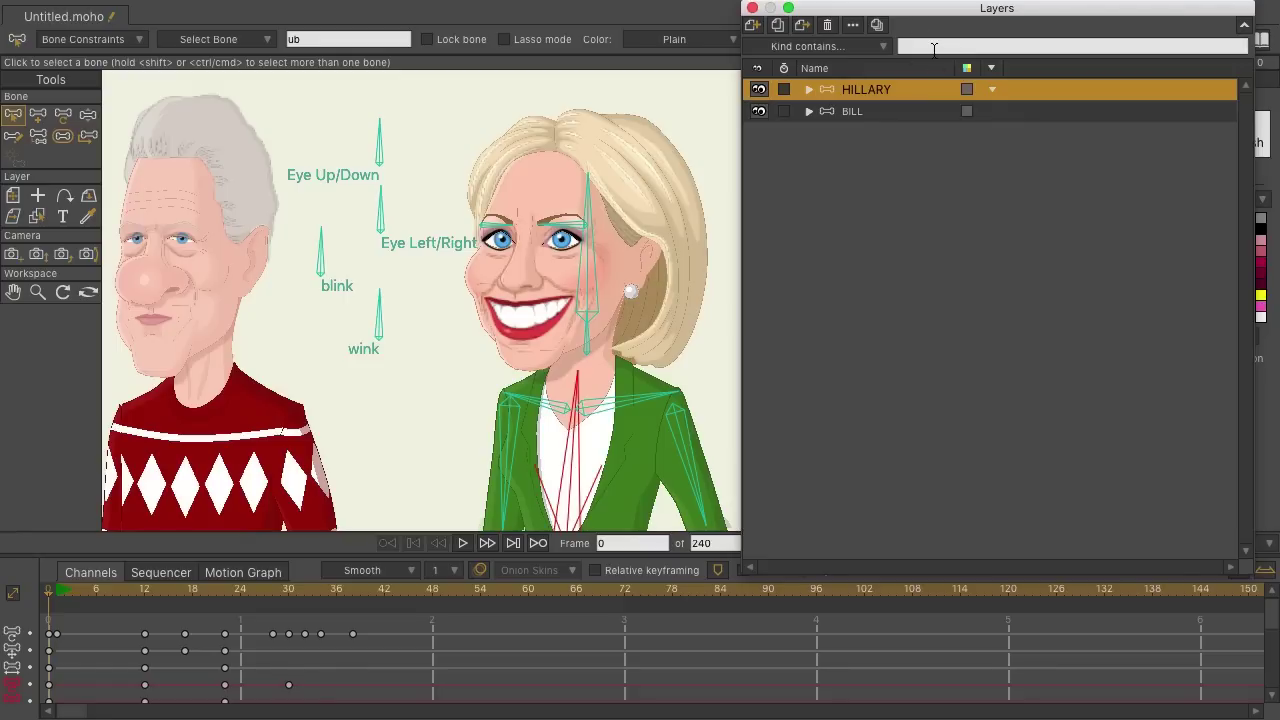
Step: Switch the Layers filter to 'Name contains...', passing through No Filter, and focus its search field
{"action": "left_click", "coordinate": [934, 49]}
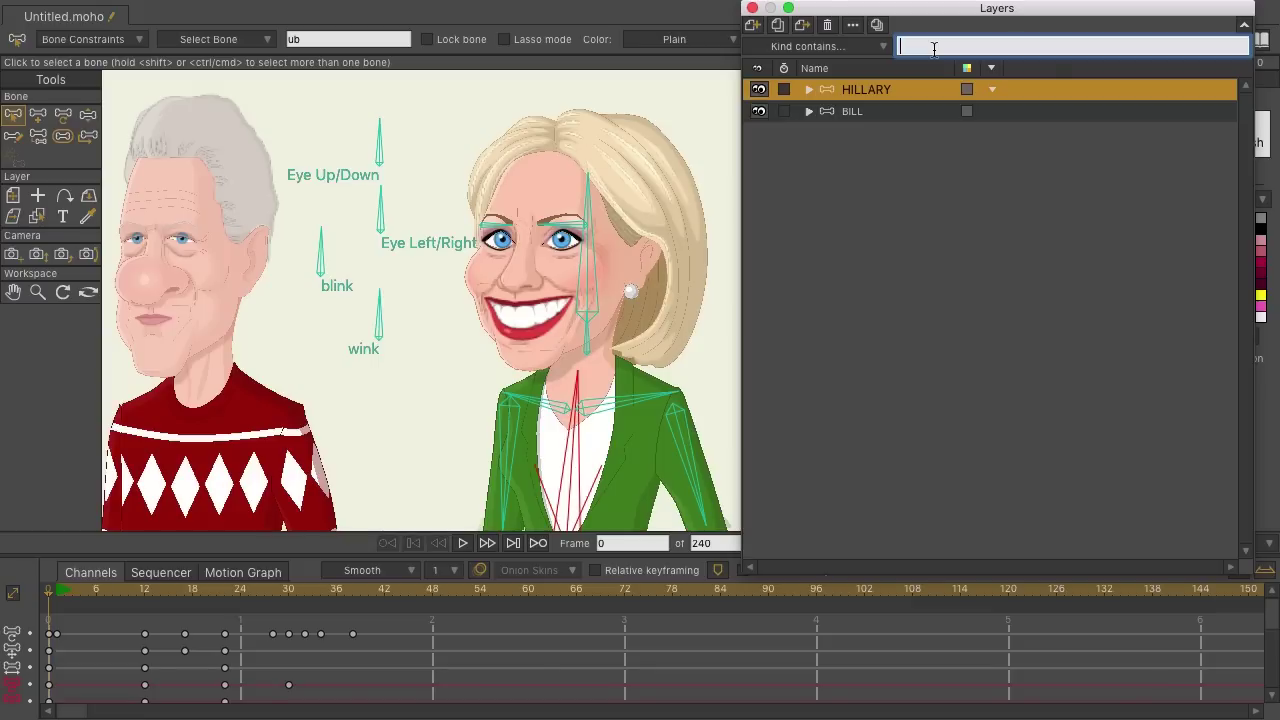
{"action": "left_click", "coordinate": [884, 47]}
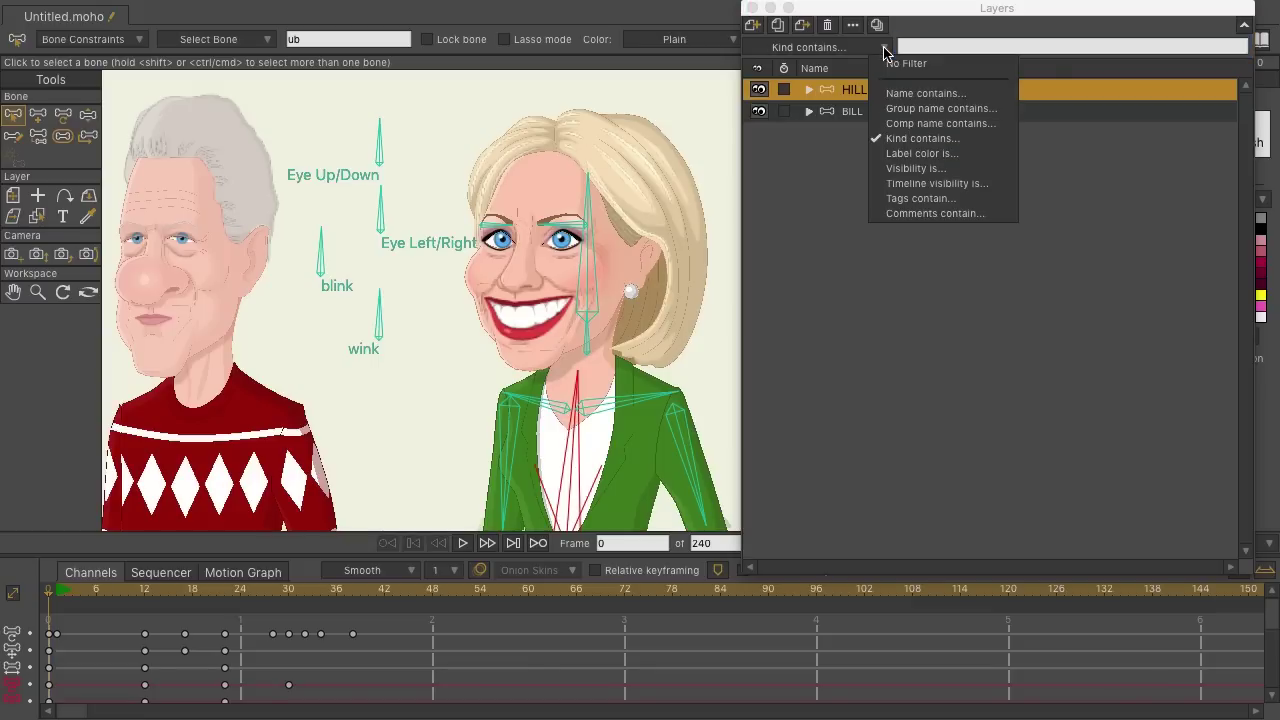
{"action": "left_click", "coordinate": [891, 64]}
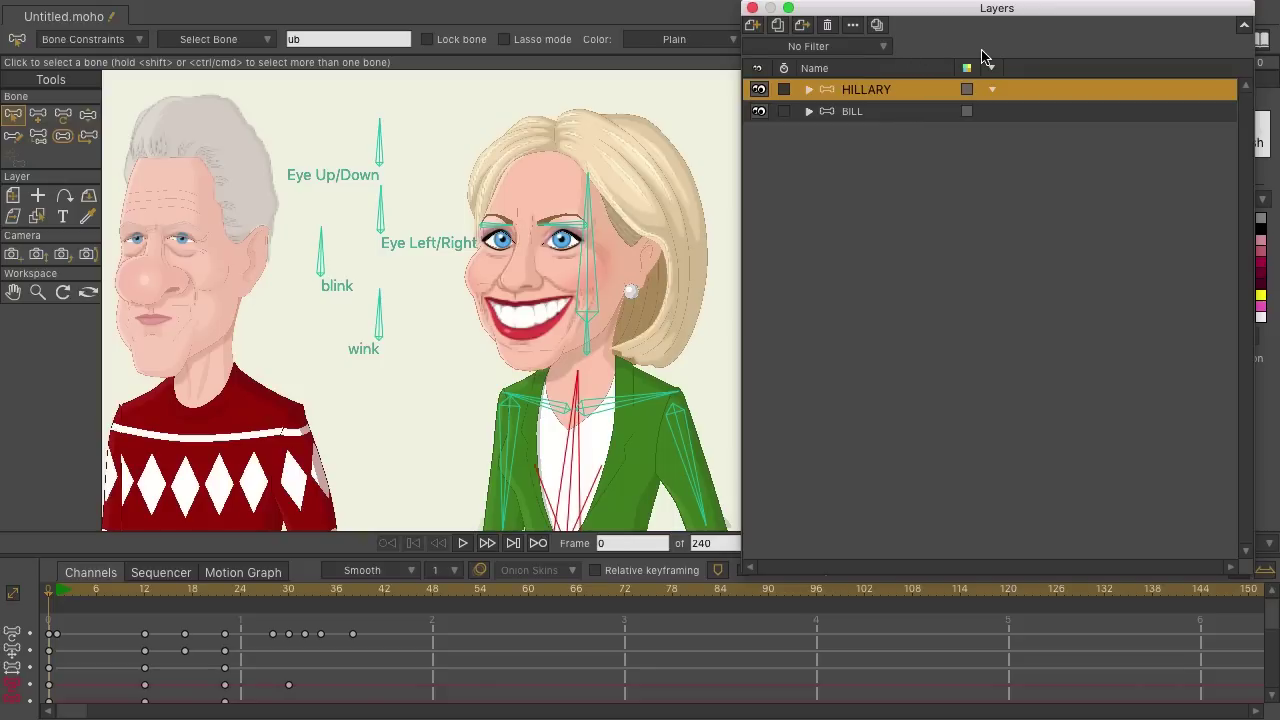
{"action": "left_click", "coordinate": [884, 52]}
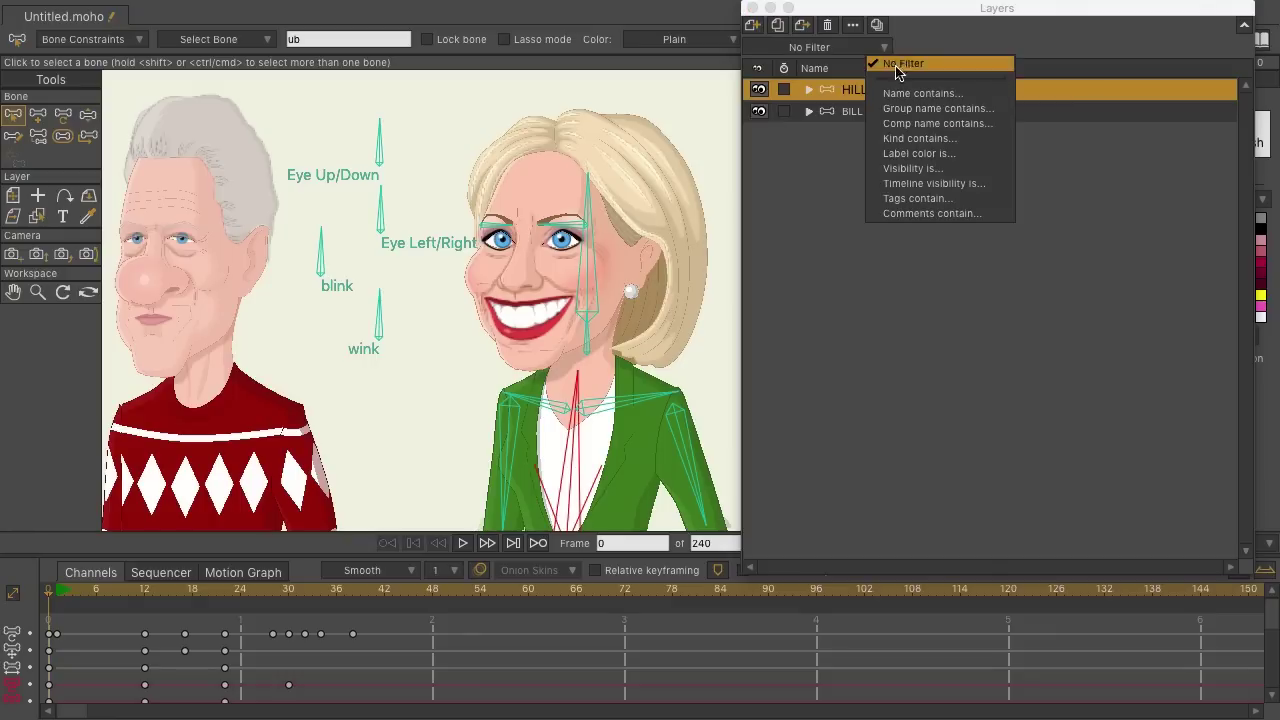
{"action": "left_click", "coordinate": [895, 94]}
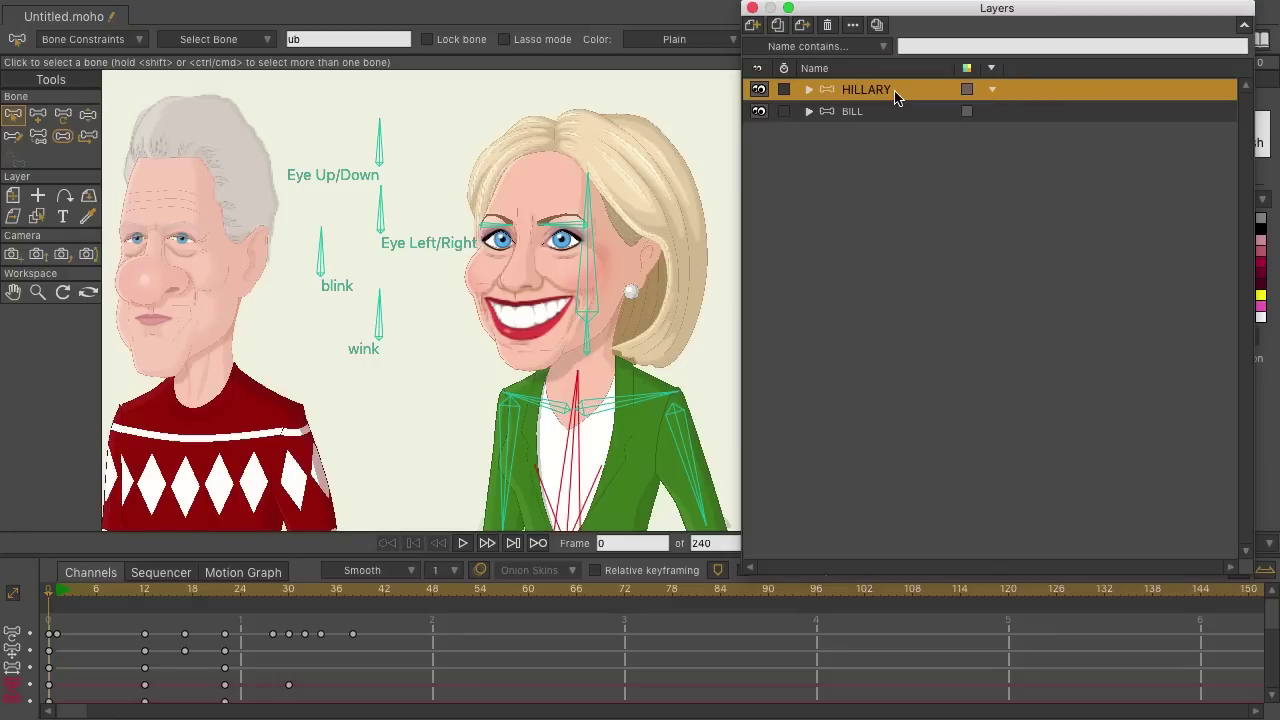
{"action": "left_click", "coordinate": [953, 47]}
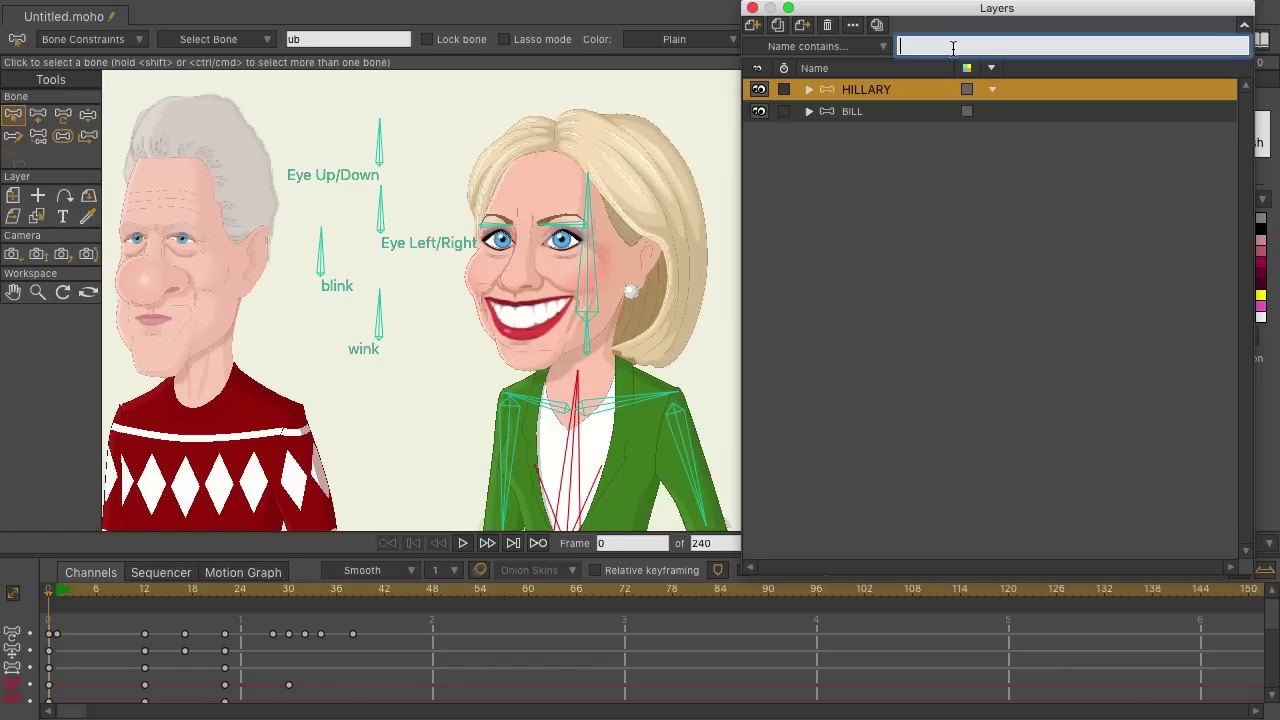
Step: Expand the HILLARY, BILL, LEGS, HEAD, FRONT ARM, HAIR and Hair Base groups
{"action": "left_click", "coordinate": [809, 89]}
{"action": "left_click", "coordinate": [809, 397]}
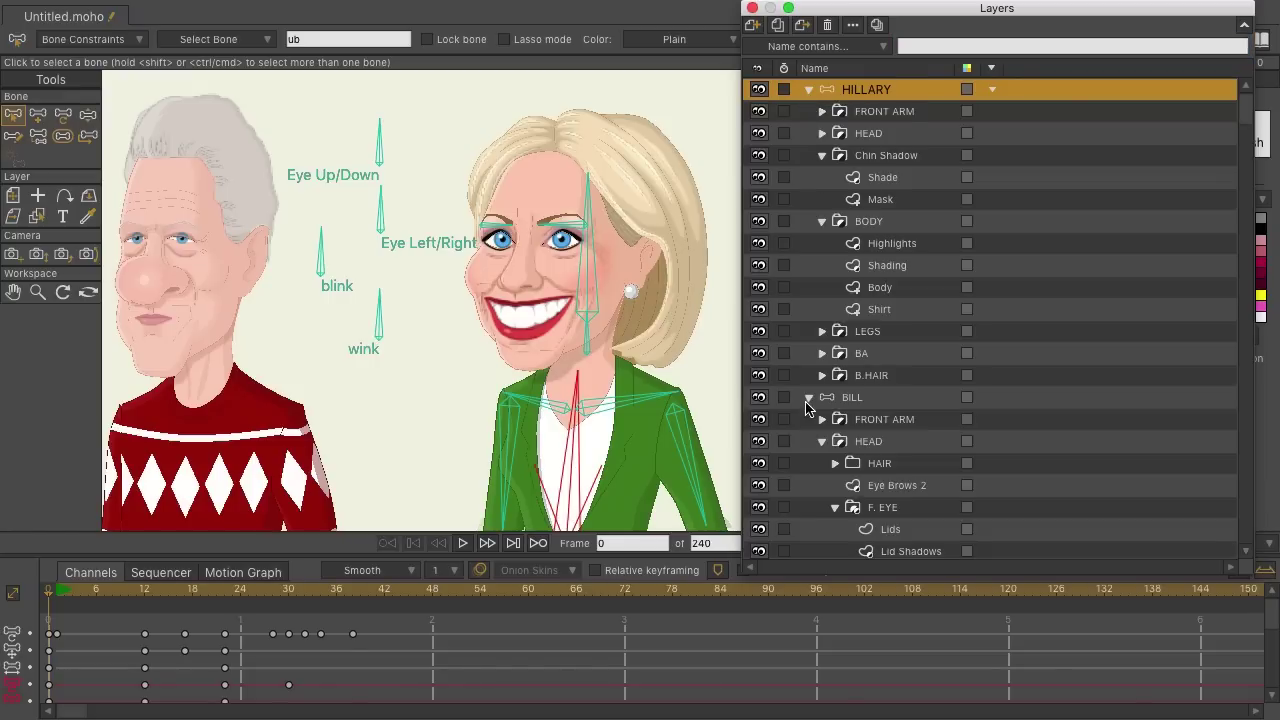
{"action": "left_click", "coordinate": [822, 331]}
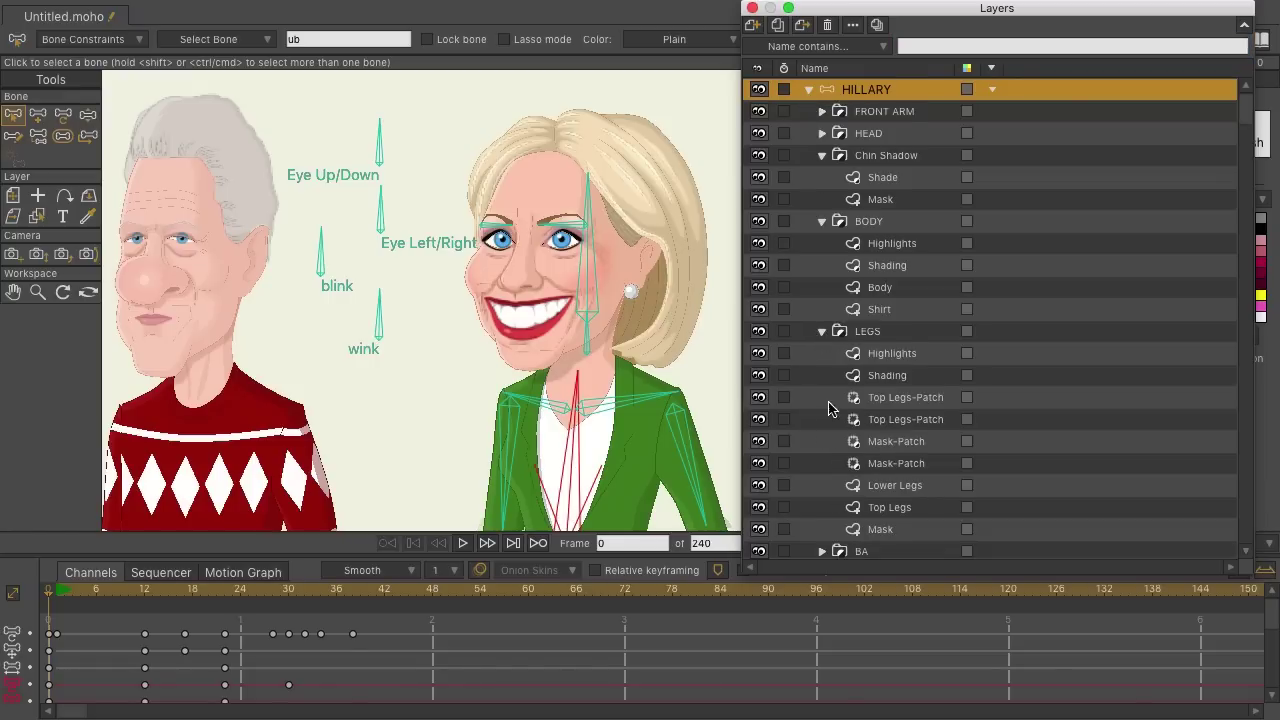
{"action": "left_click", "coordinate": [822, 133]}
{"action": "left_click", "coordinate": [822, 112]}
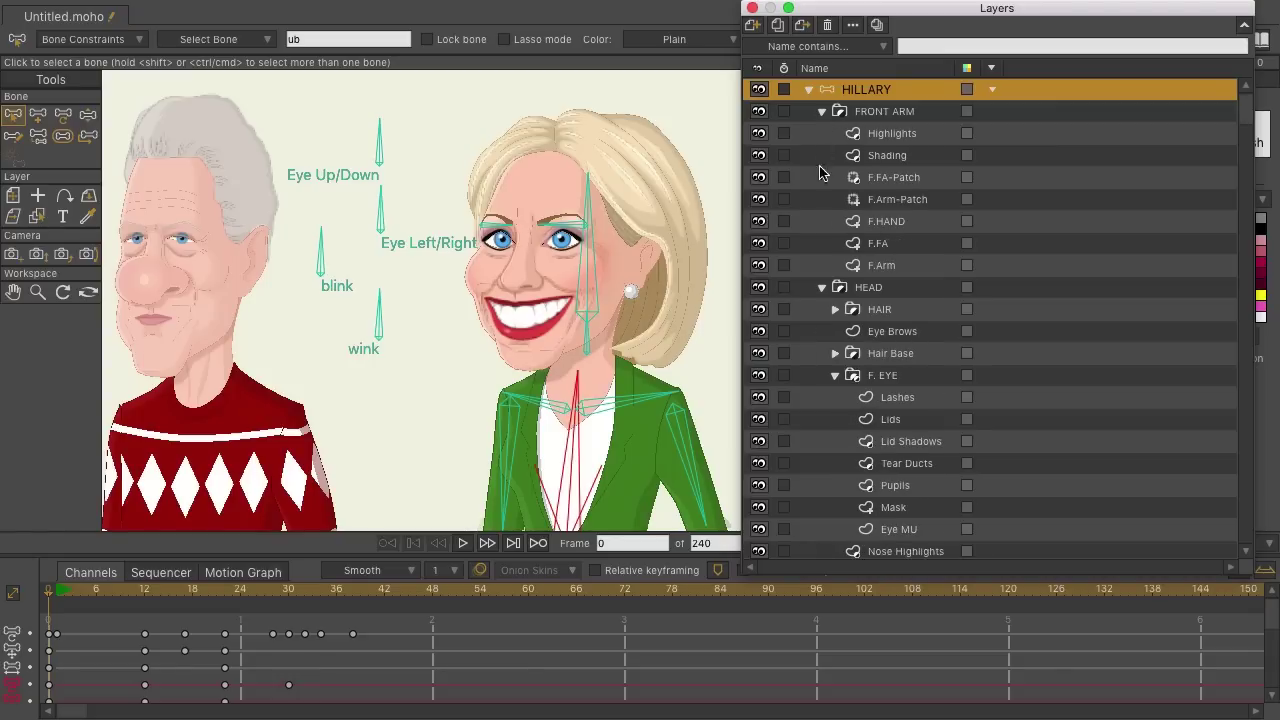
{"action": "left_click", "coordinate": [835, 309]}
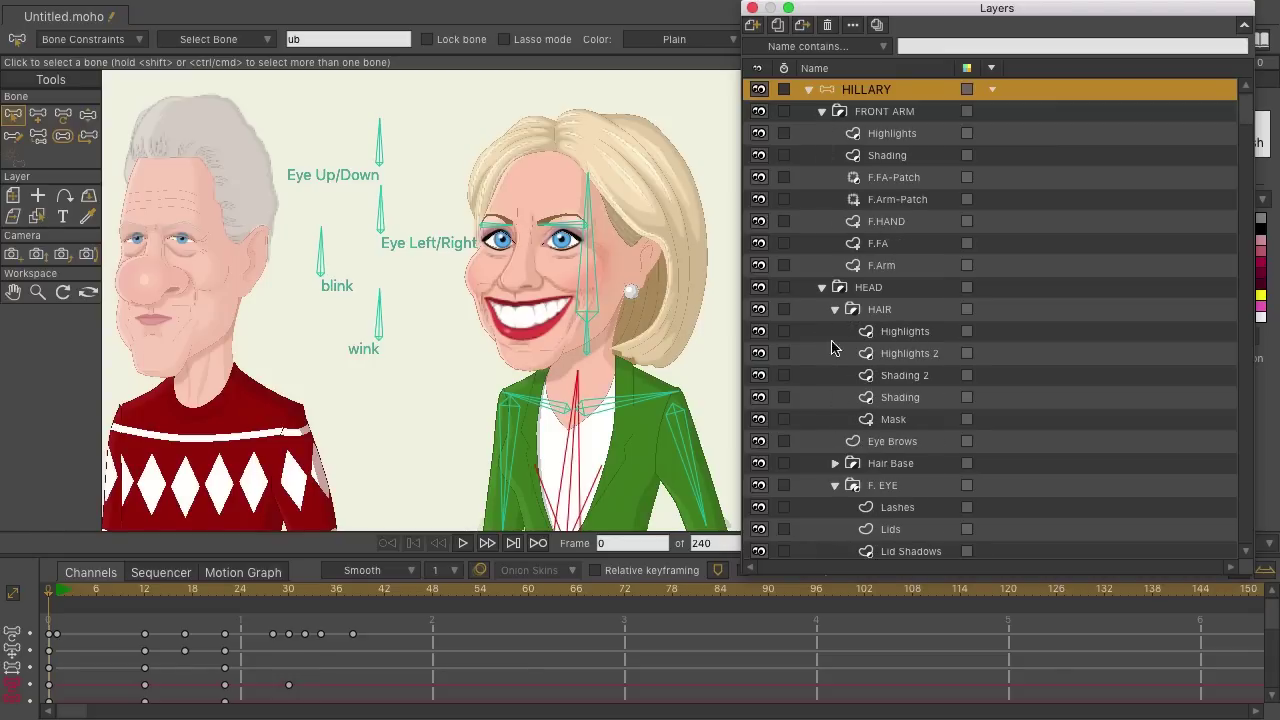
{"action": "left_click", "coordinate": [834, 465]}
Step: Filter the layers by the name 'arm', then clear the filter again
{"action": "left_click", "coordinate": [929, 44]}
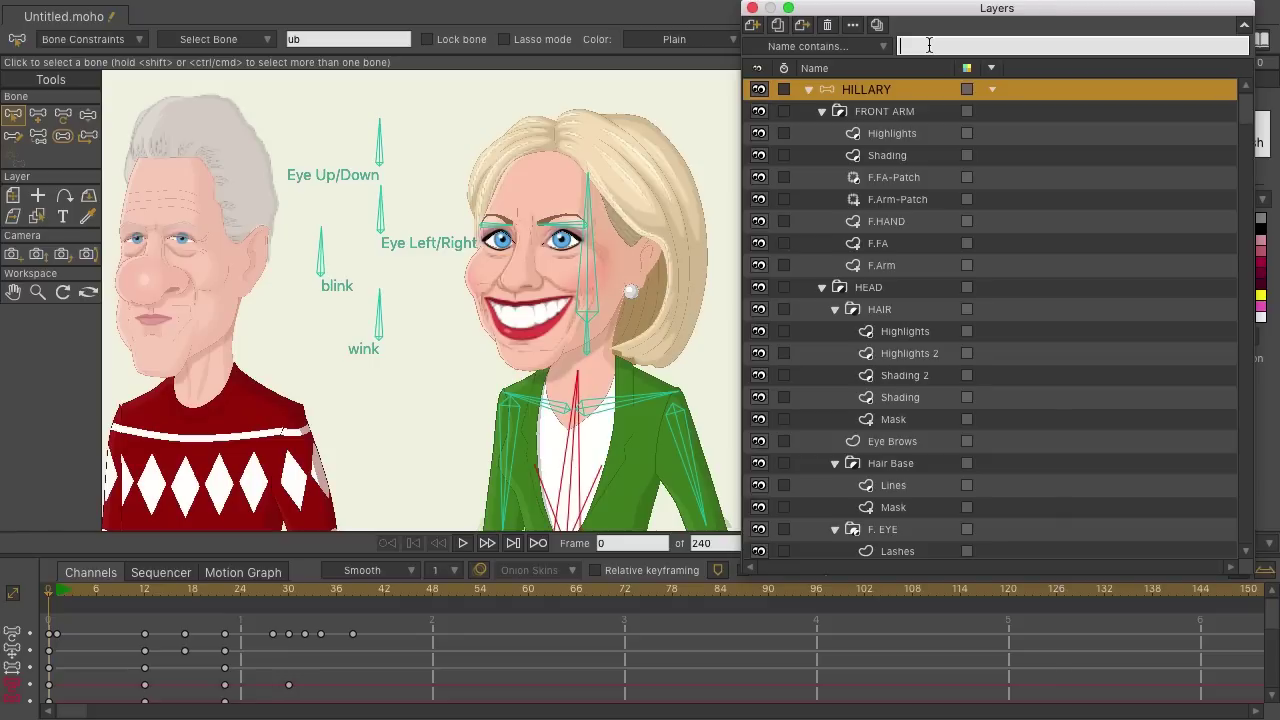
{"action": "type", "text": "arm"}
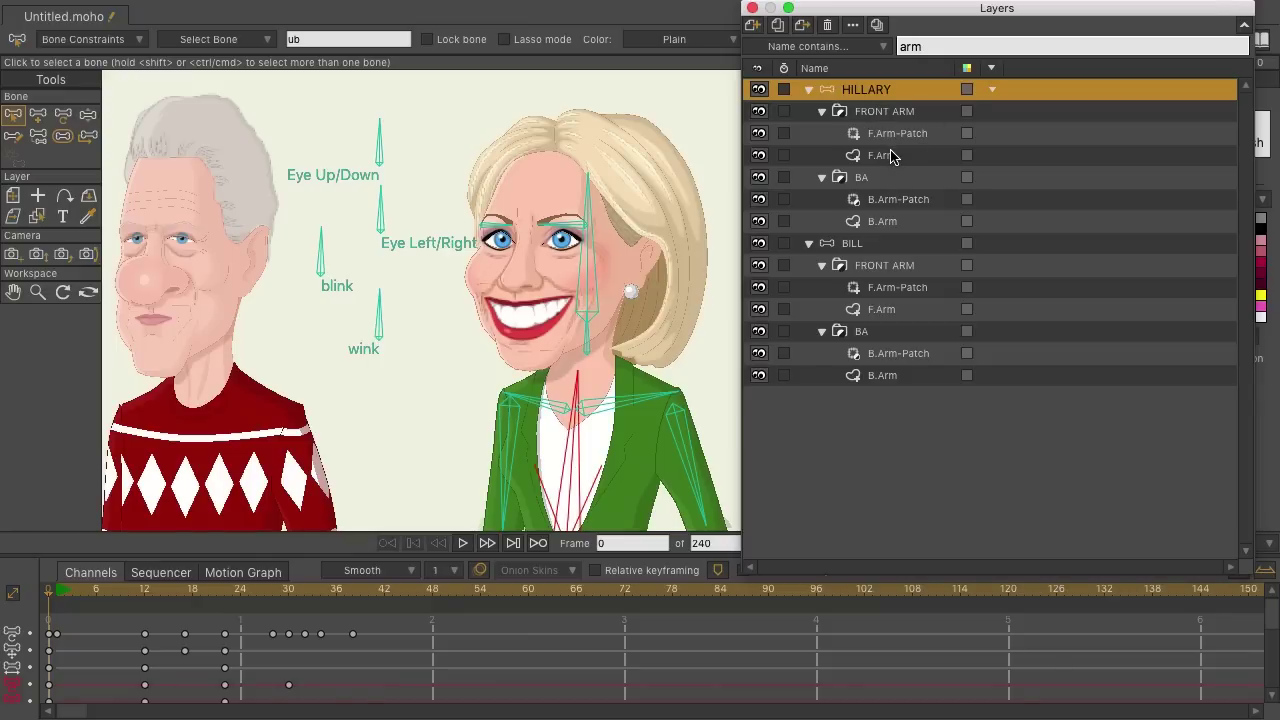
{"action": "key", "text": "BackSpace"}
{"action": "key", "text": "BackSpace"}
{"action": "key", "text": "BackSpace"}
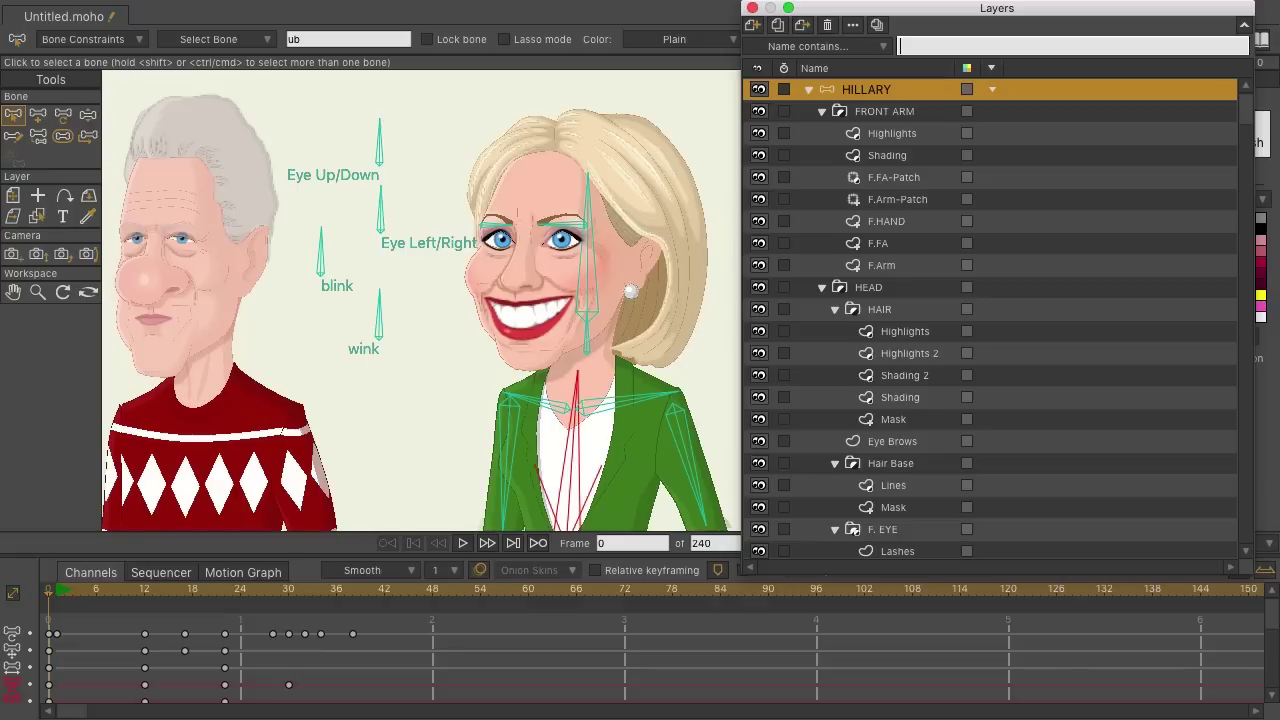
Step: Set the filter to 'Kind contains...' and try filtering by 'bone', then clear it
{"action": "left_click", "coordinate": [885, 47]}
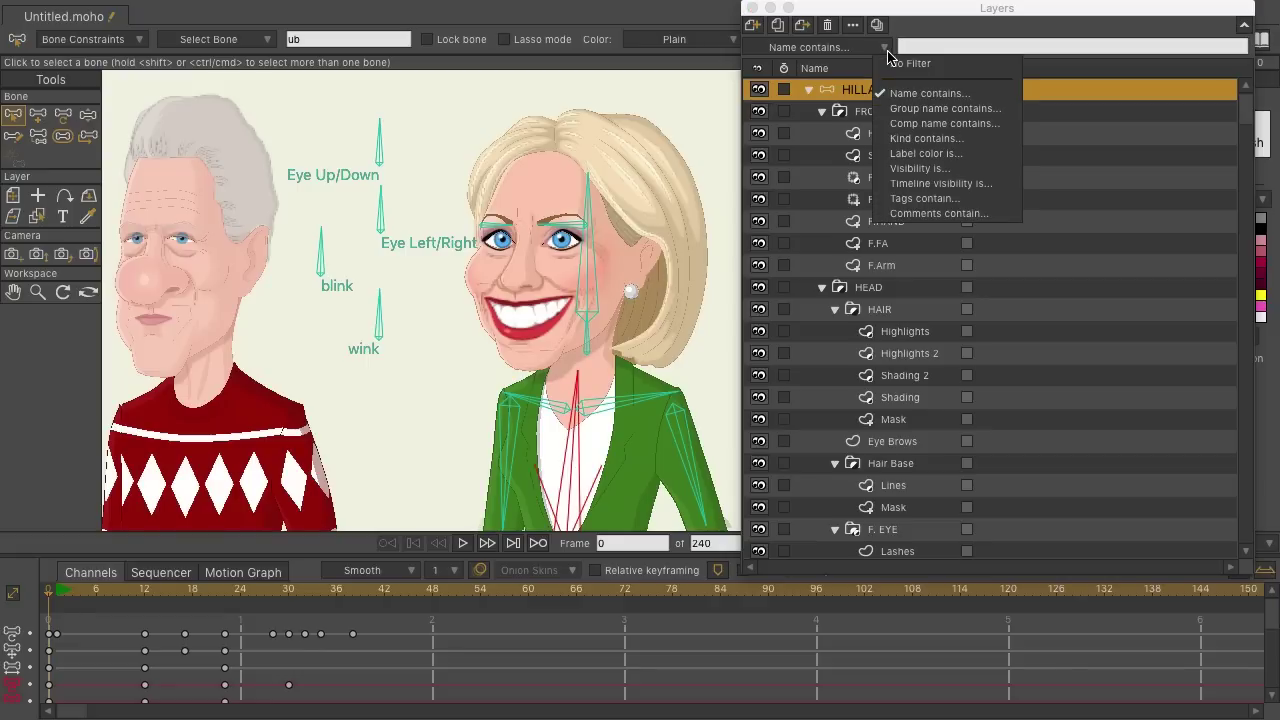
{"action": "left_click", "coordinate": [905, 138]}
{"action": "left_click", "coordinate": [938, 47]}
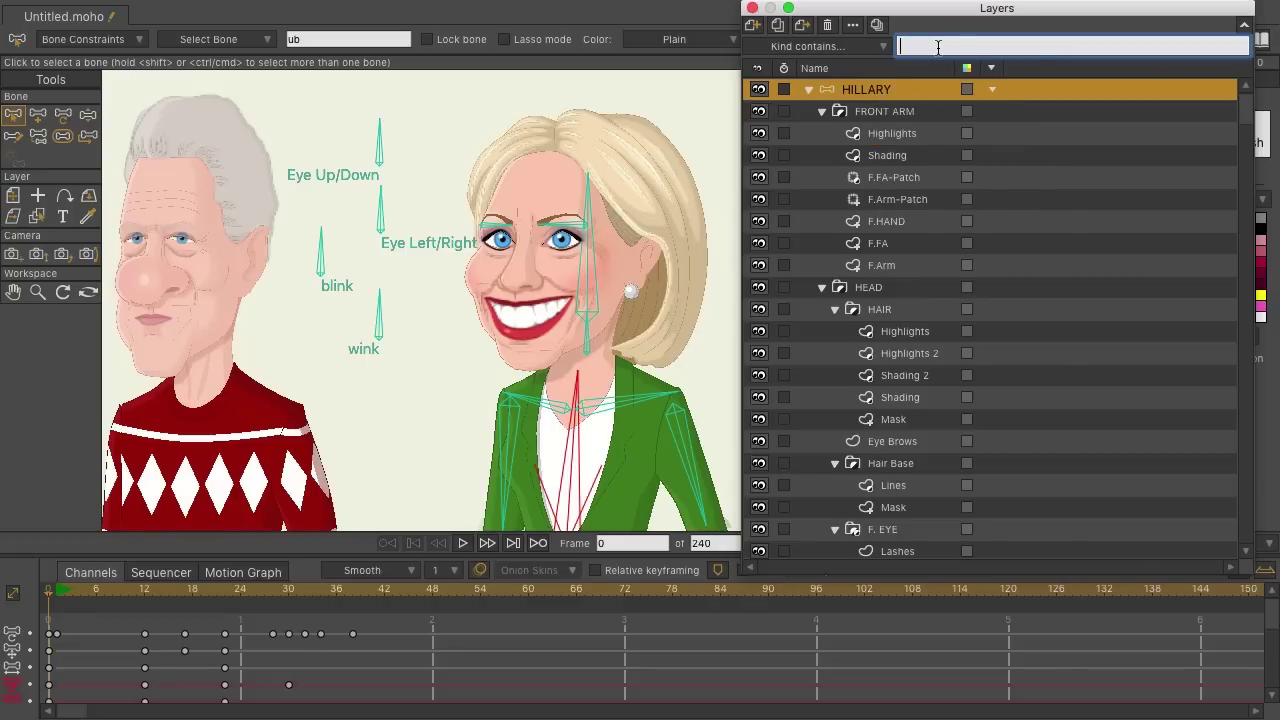
{"action": "type", "text": "bone"}
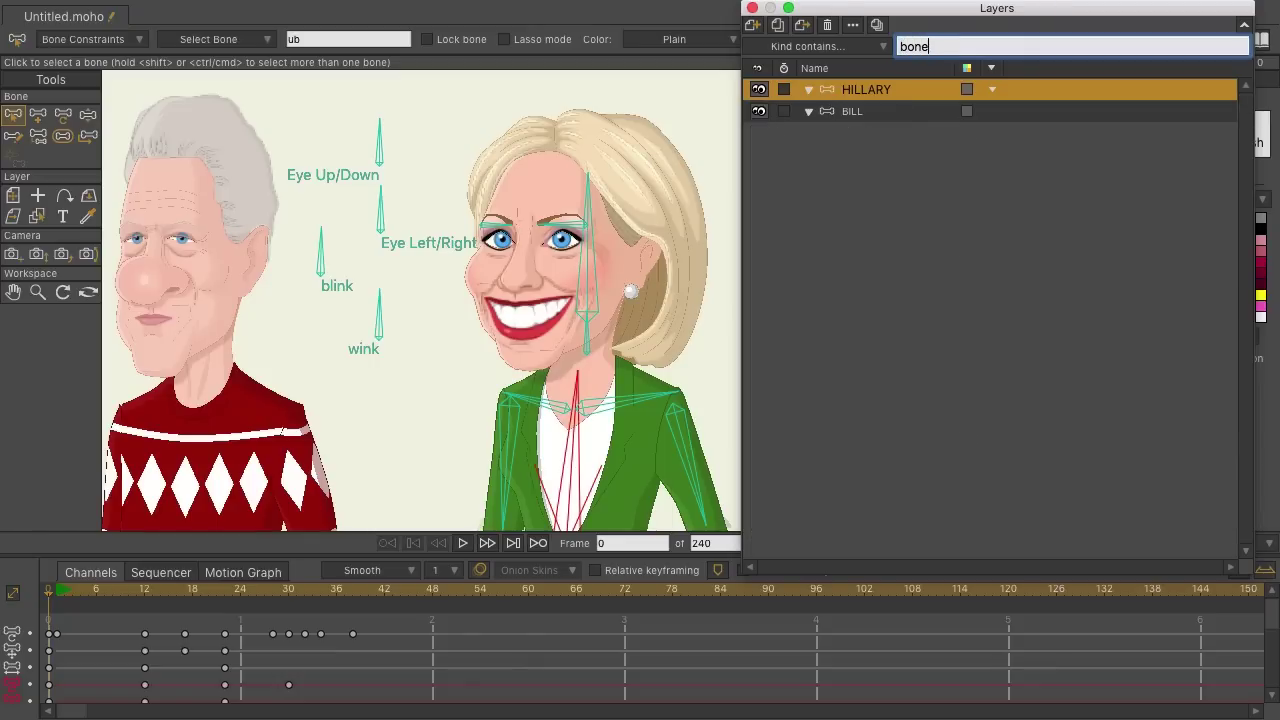
{"action": "key", "text": "BackSpace"}
{"action": "key", "text": "BackSpace"}
{"action": "key", "text": "BackSpace"}
{"action": "key", "text": "BackSpace"}
Step: Filter the layers by kind 'vector', then clear the text so all layers show
{"action": "type", "text": "vecx"}
{"action": "key", "text": "BackSpace"}
{"action": "type", "text": "tor"}
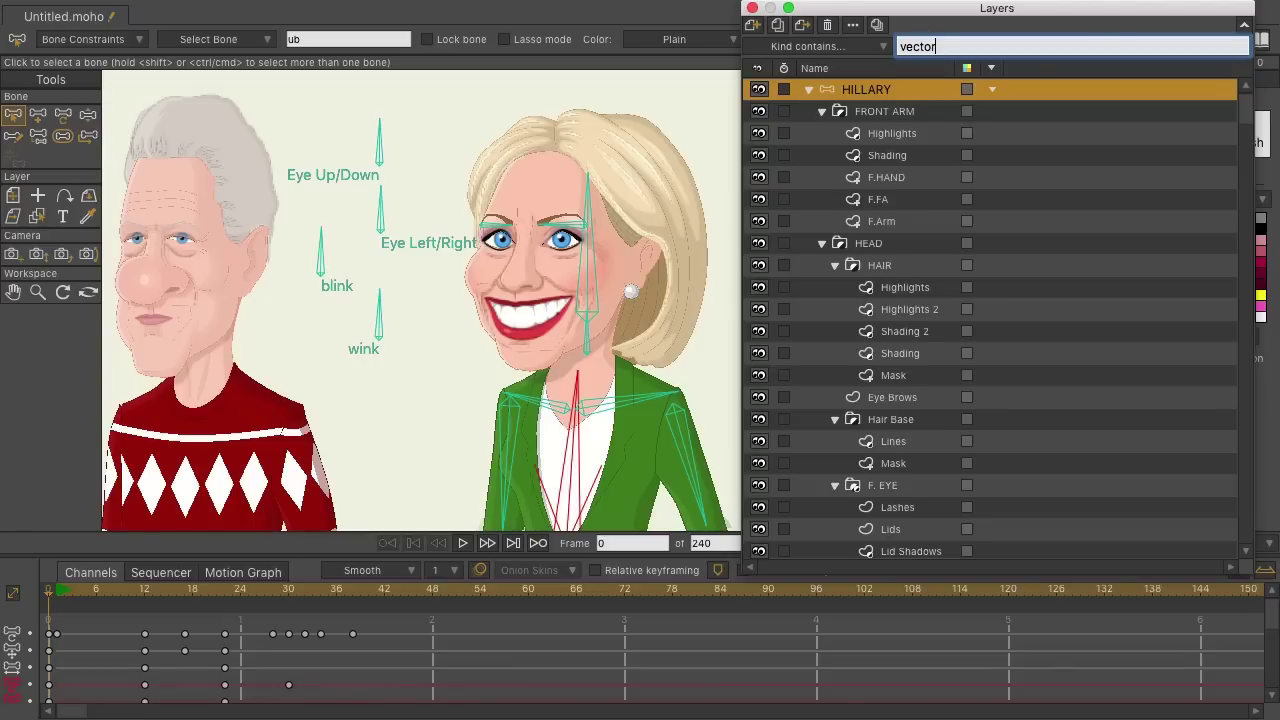
{"action": "key", "text": "BackSpace"}
{"action": "key", "text": "BackSpace"}
{"action": "key", "text": "BackSpace"}
{"action": "key", "text": "BackSpace"}
{"action": "key", "text": "BackSpace"}
{"action": "key", "text": "BackSpace"}
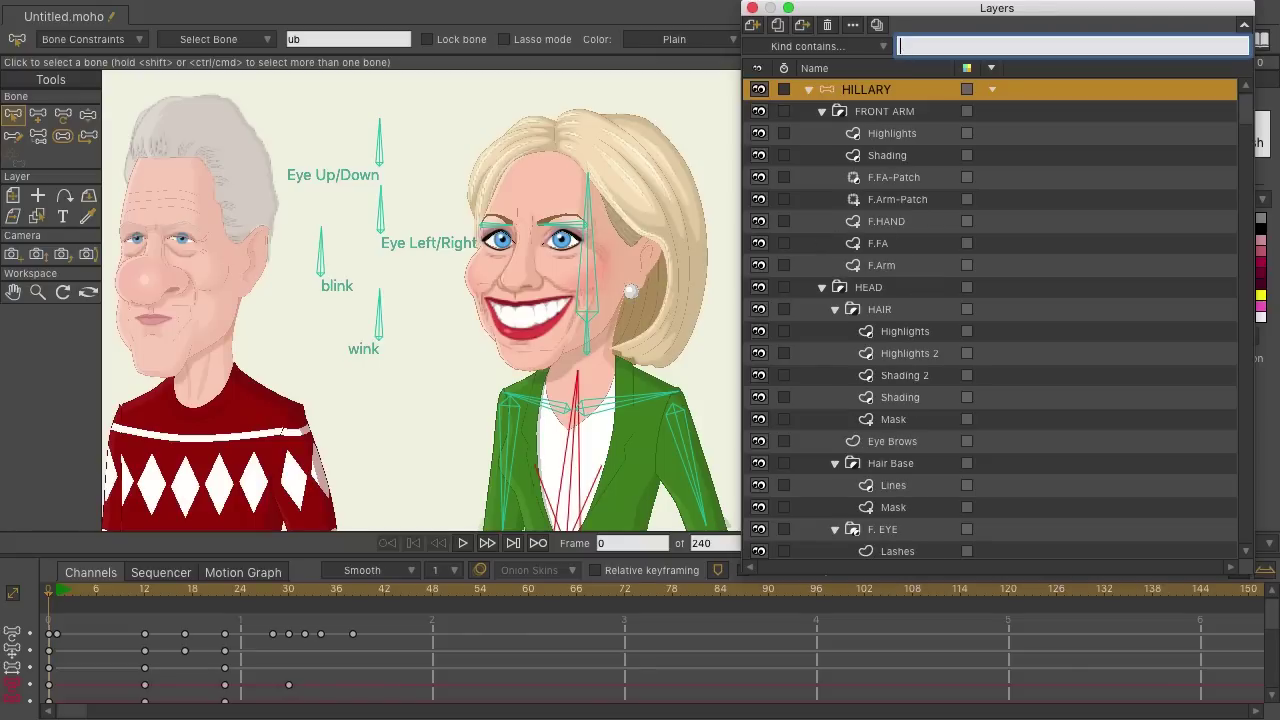
{"action": "left_click", "coordinate": [865, 48]}
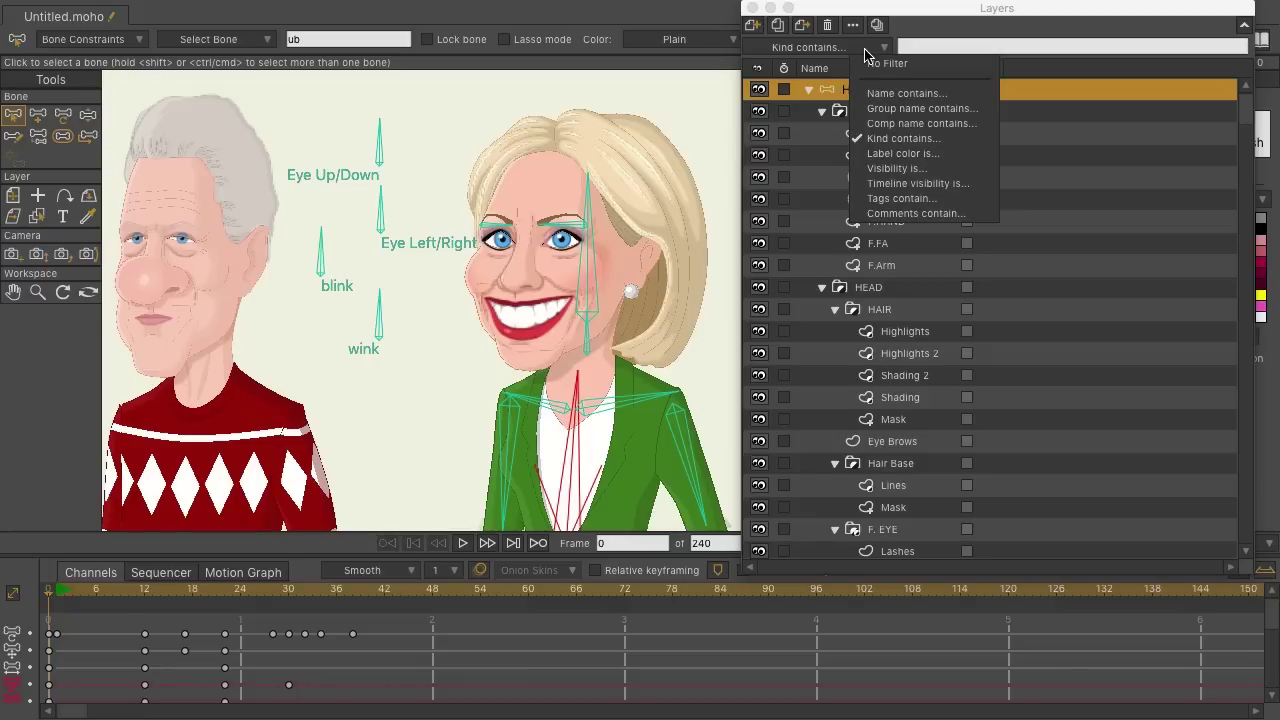
Step: Open HILLARY's Layer Settings, look at its Tags and Comments fields, and close with OK
{"action": "left_click", "coordinate": [931, 31]}
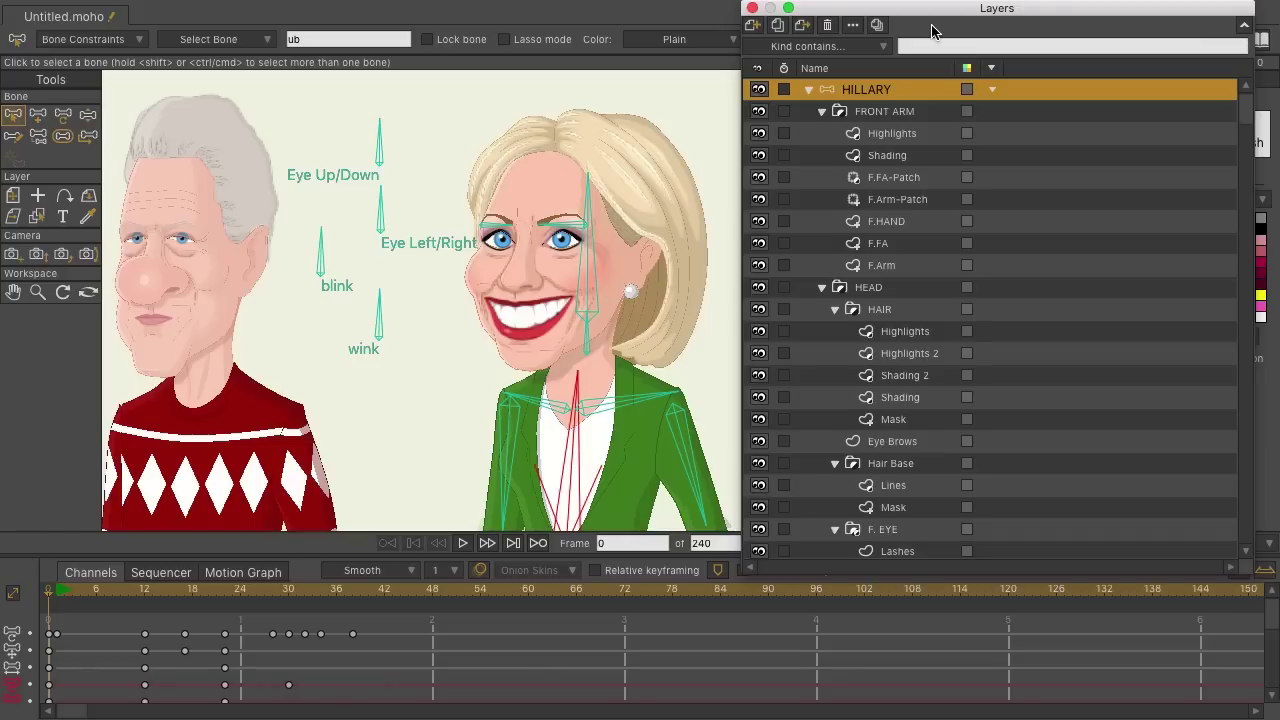
{"action": "double_click", "coordinate": [843, 88]}
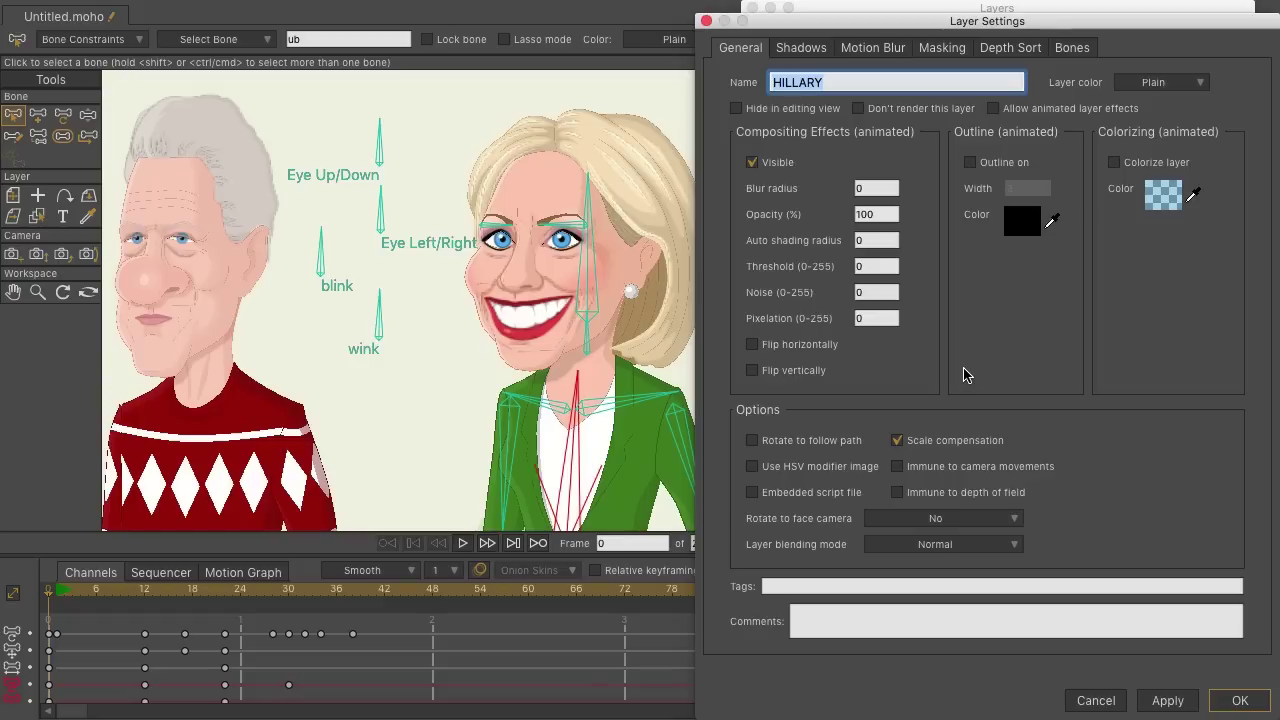
{"action": "left_click", "coordinate": [796, 588]}
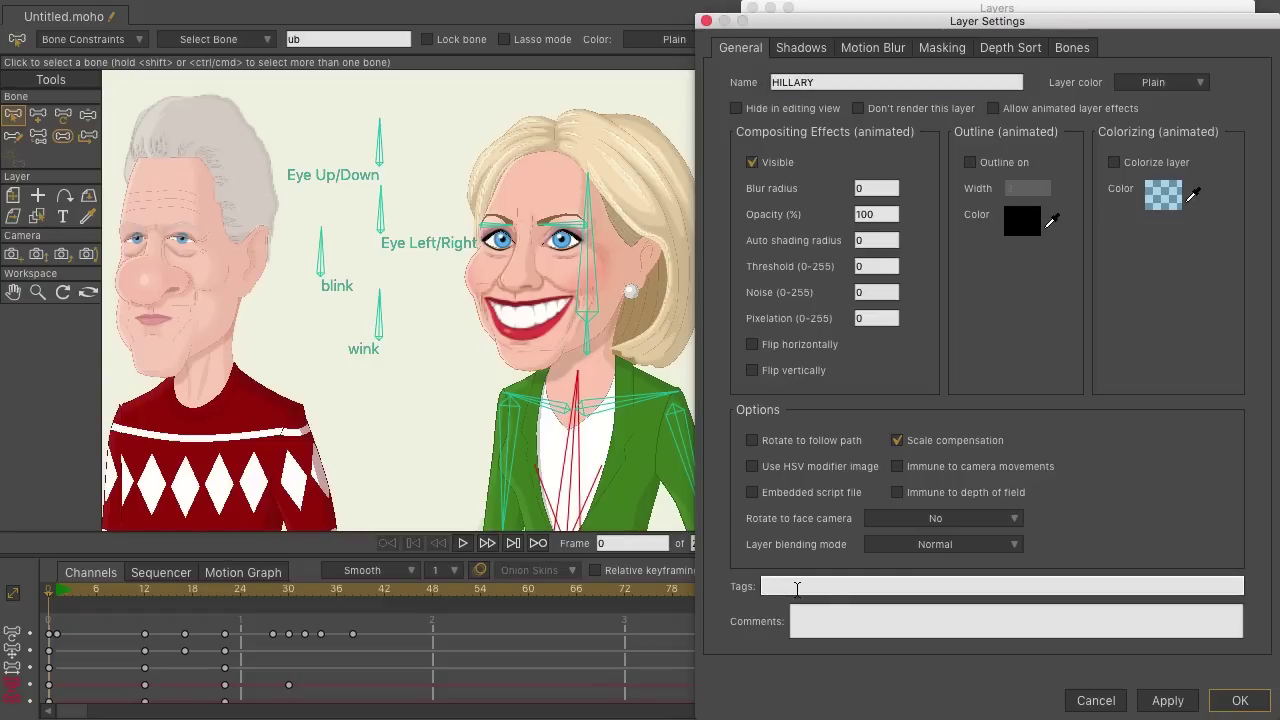
{"action": "left_click", "coordinate": [831, 609]}
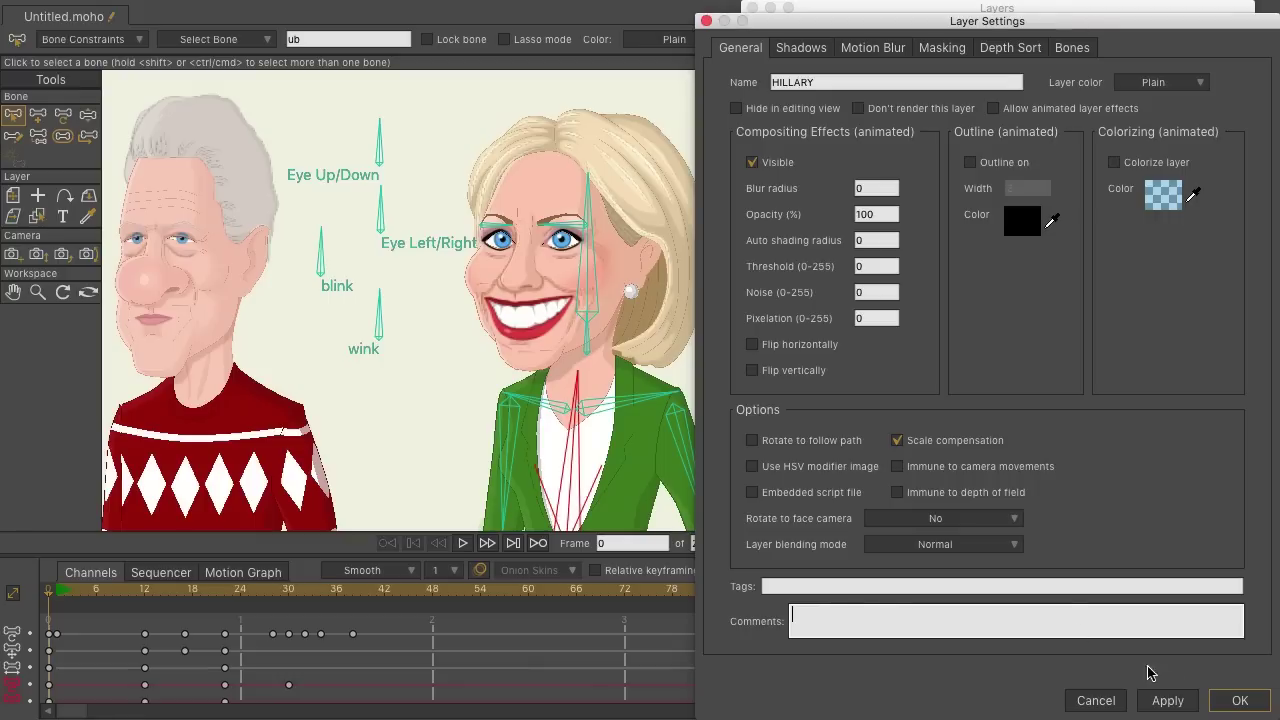
{"action": "left_click", "coordinate": [1237, 702]}
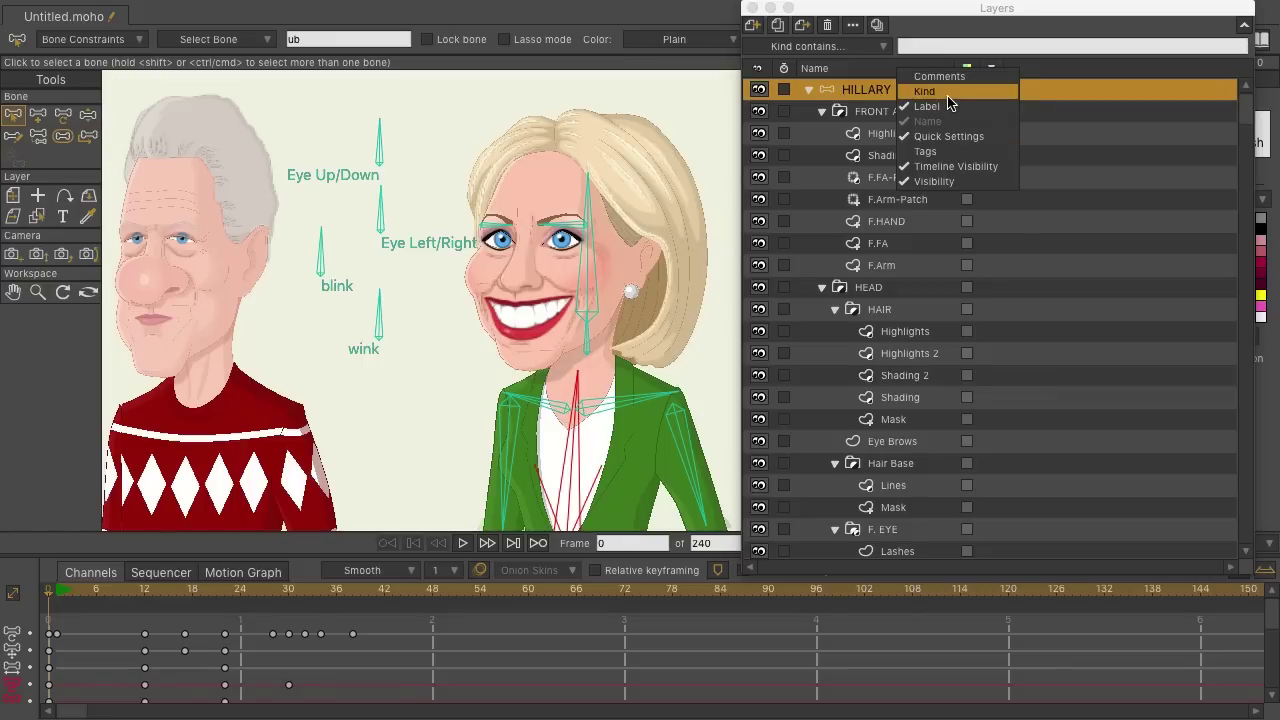
Step: Add the Kind column, then move visibility to the end and colour and Kind toward the names
{"action": "left_click", "coordinate": [928, 91]}
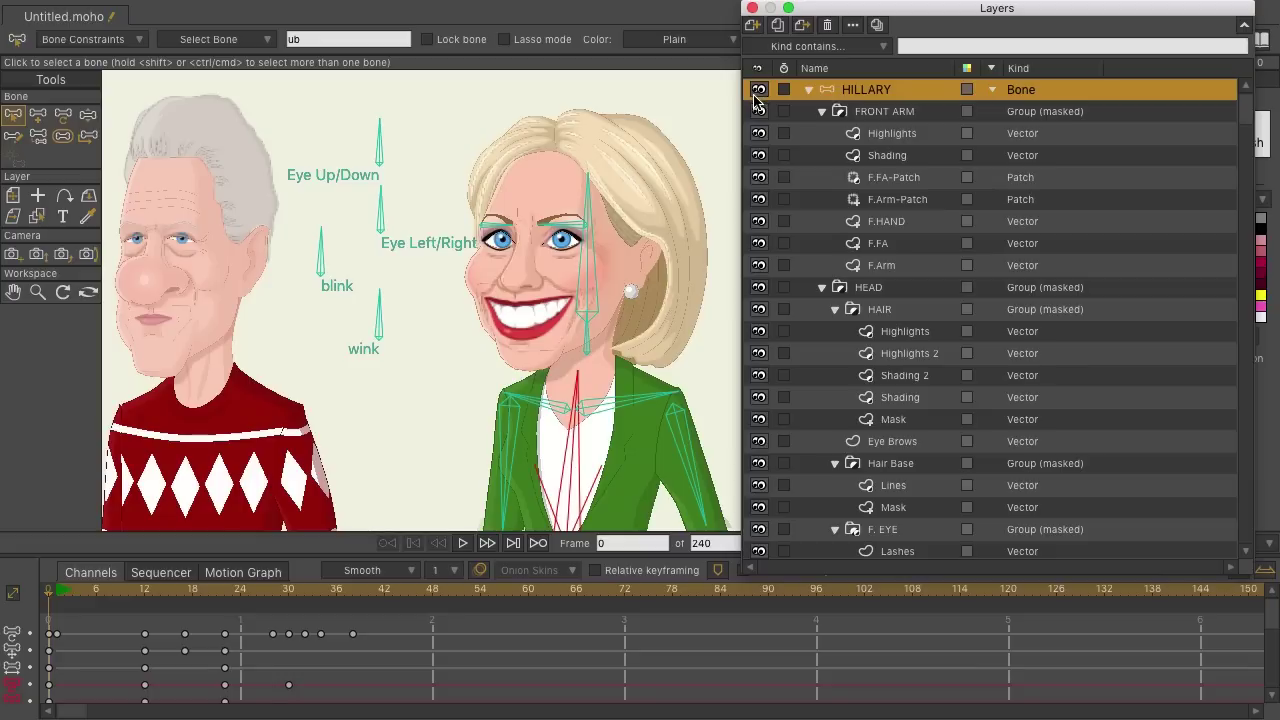
{"action": "left_click_drag", "start_coordinate": [757, 68], "coordinate": [1095, 74]}
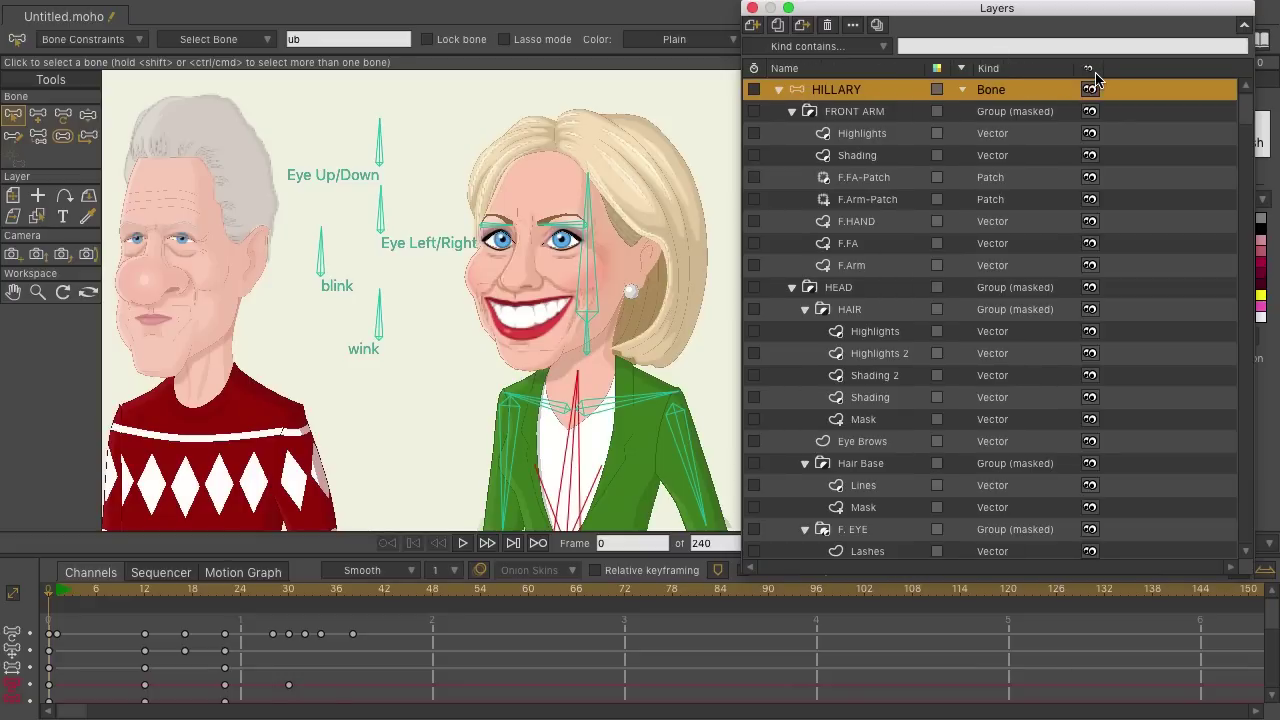
{"action": "left_click_drag", "start_coordinate": [940, 68], "coordinate": [757, 72]}
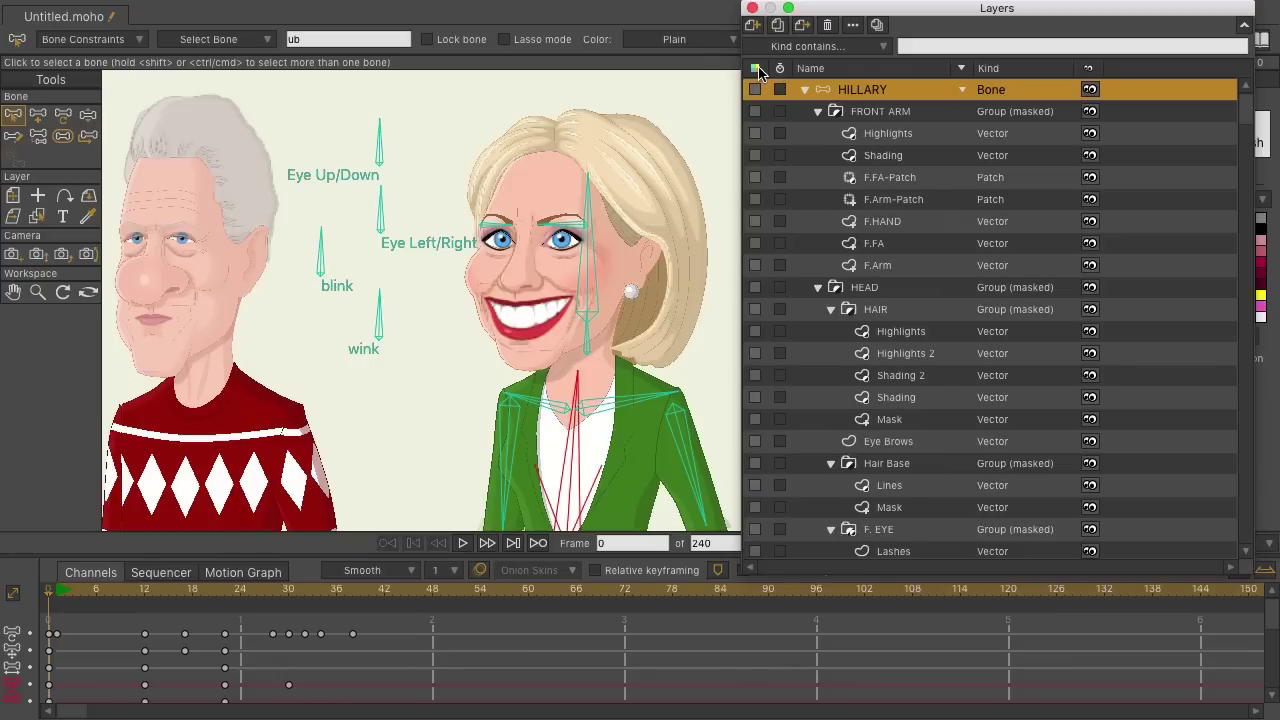
{"action": "left_click_drag", "start_coordinate": [1006, 69], "coordinate": [808, 68]}
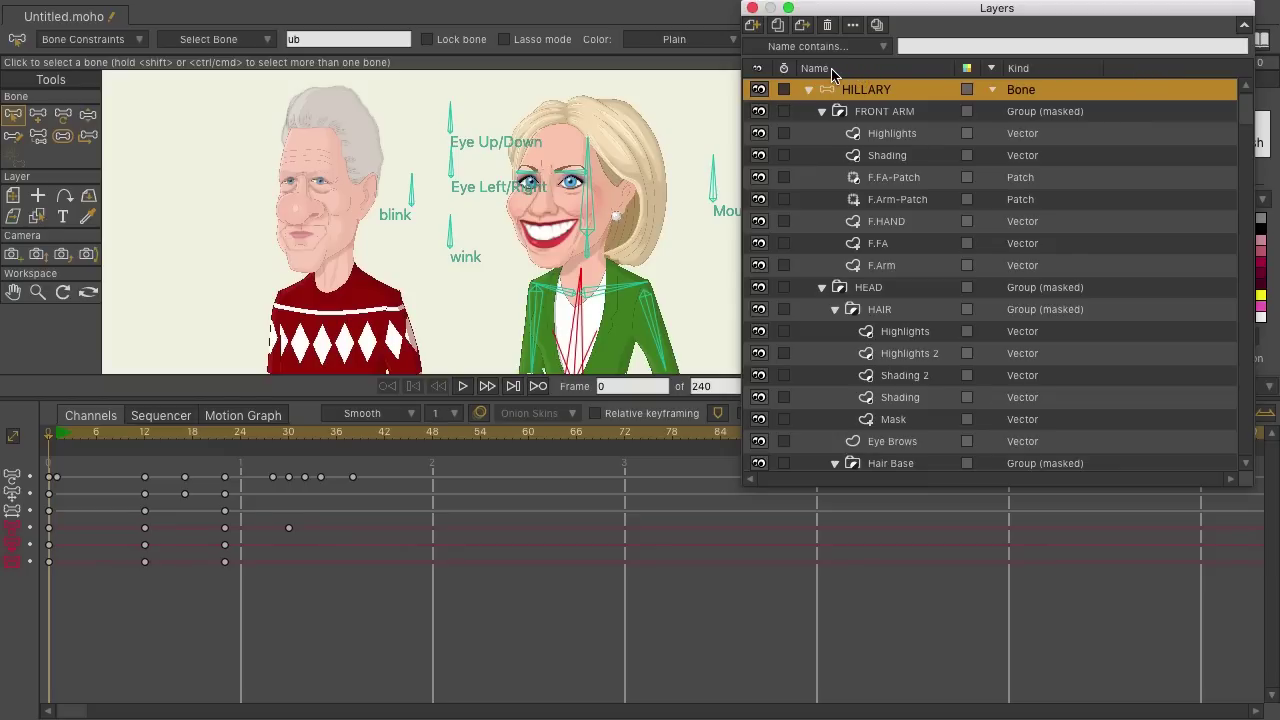
Step: Sort layers by Name and by Kind, turn sorting off, then show HILLARY in the timeline
{"action": "left_click", "coordinate": [1245, 30]}
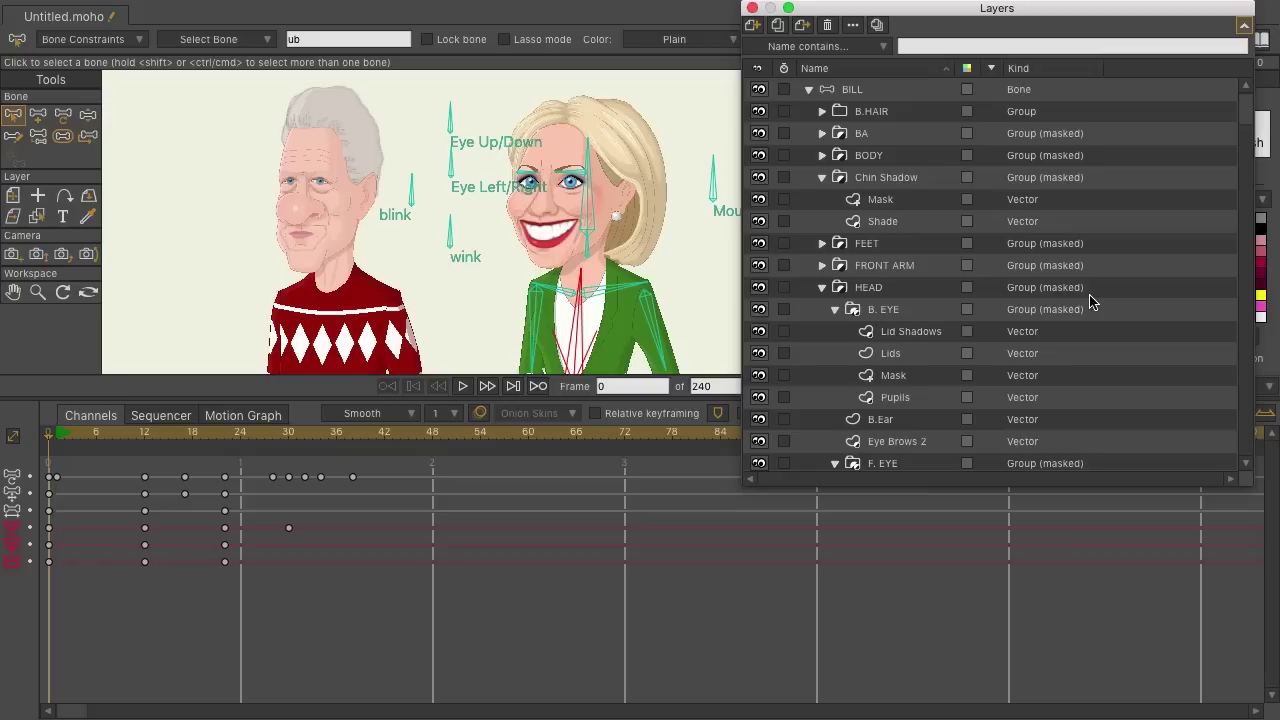
{"action": "left_click", "coordinate": [1246, 28]}
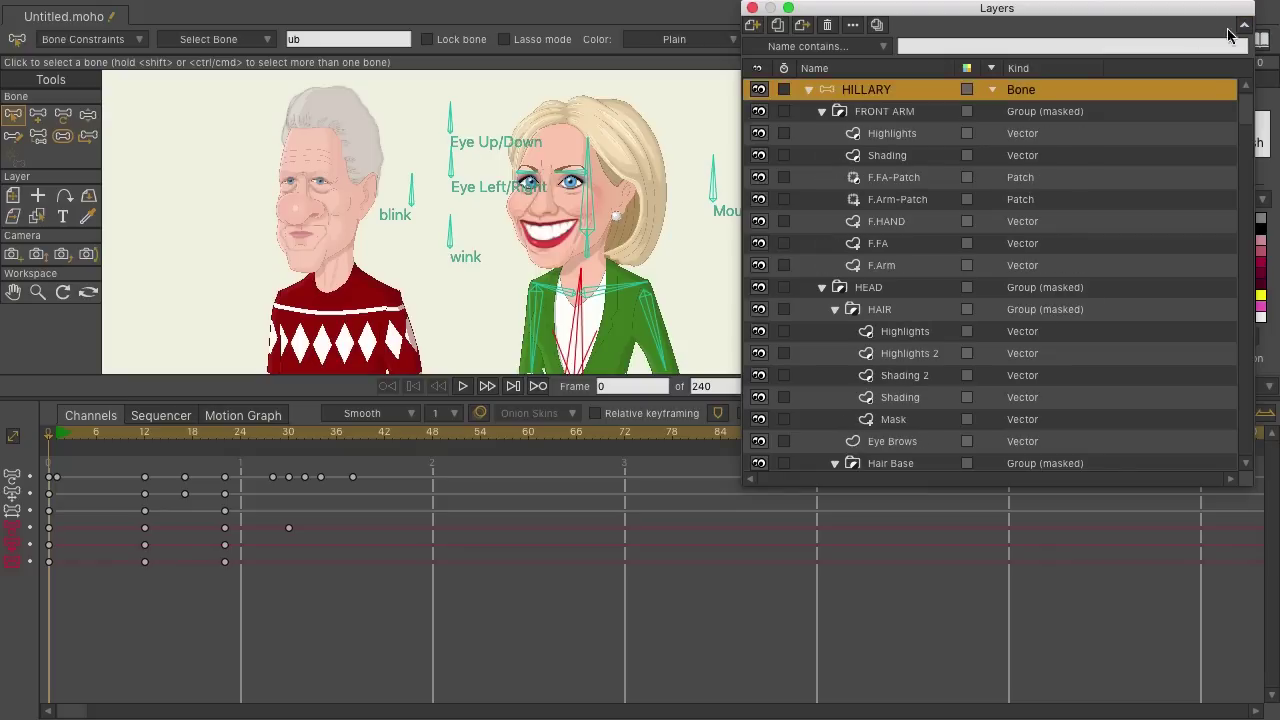
{"action": "left_click", "coordinate": [1246, 27]}
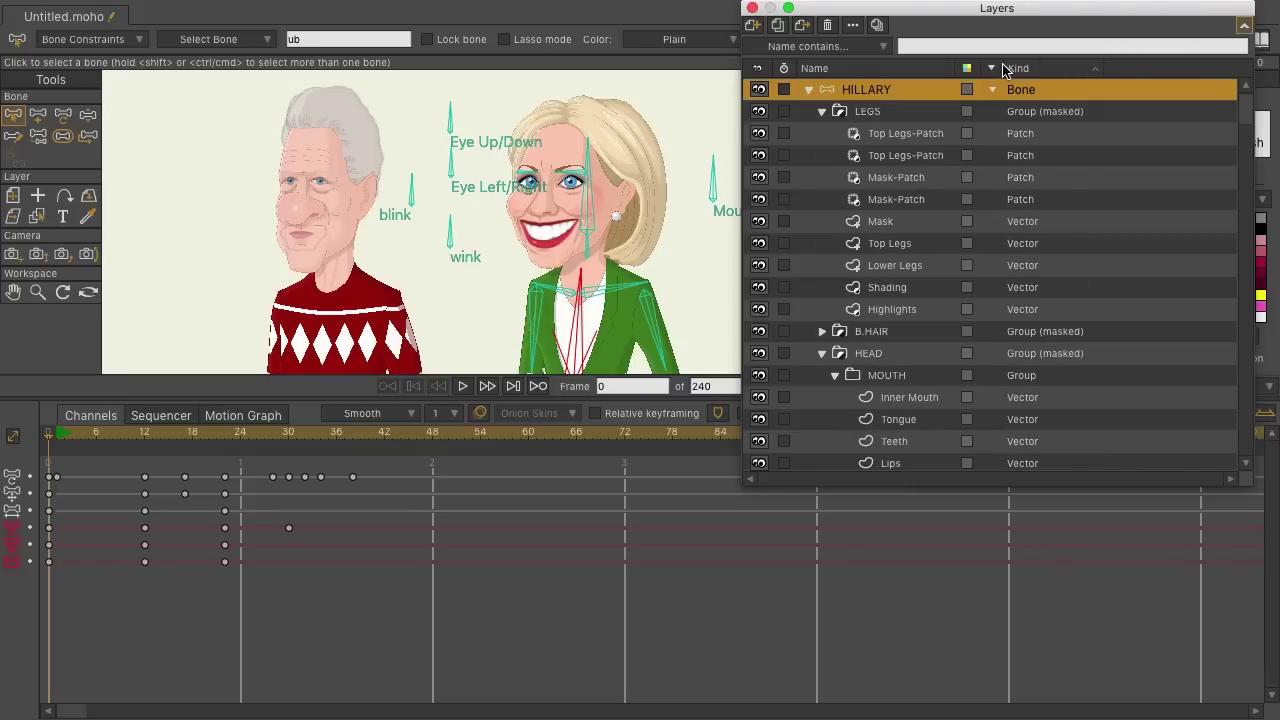
{"action": "left_click", "coordinate": [1245, 30]}
{"action": "left_click", "coordinate": [1245, 30]}
{"action": "left_click", "coordinate": [1245, 30]}
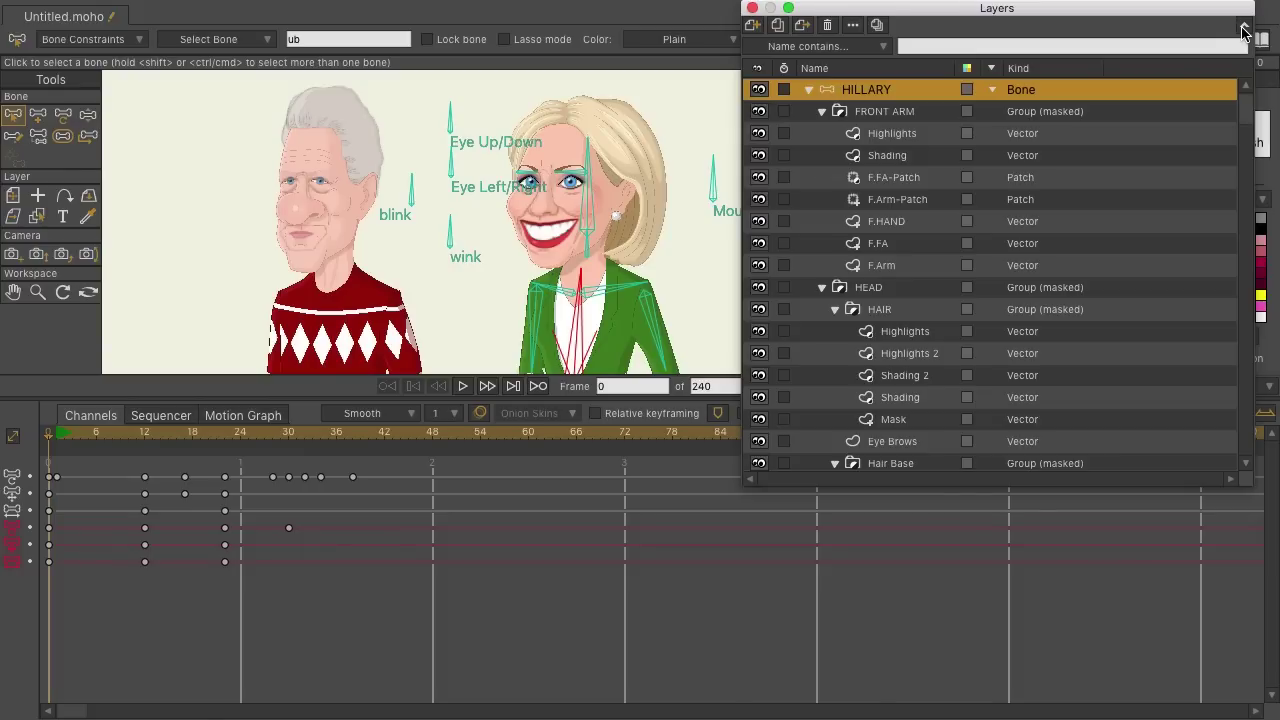
{"action": "left_click", "coordinate": [783, 90]}
Step: Filter names by 'bill', enable BILL's timeline visibility, then delete the filter text
{"action": "left_click", "coordinate": [928, 45]}
{"action": "type", "text": "bill"}
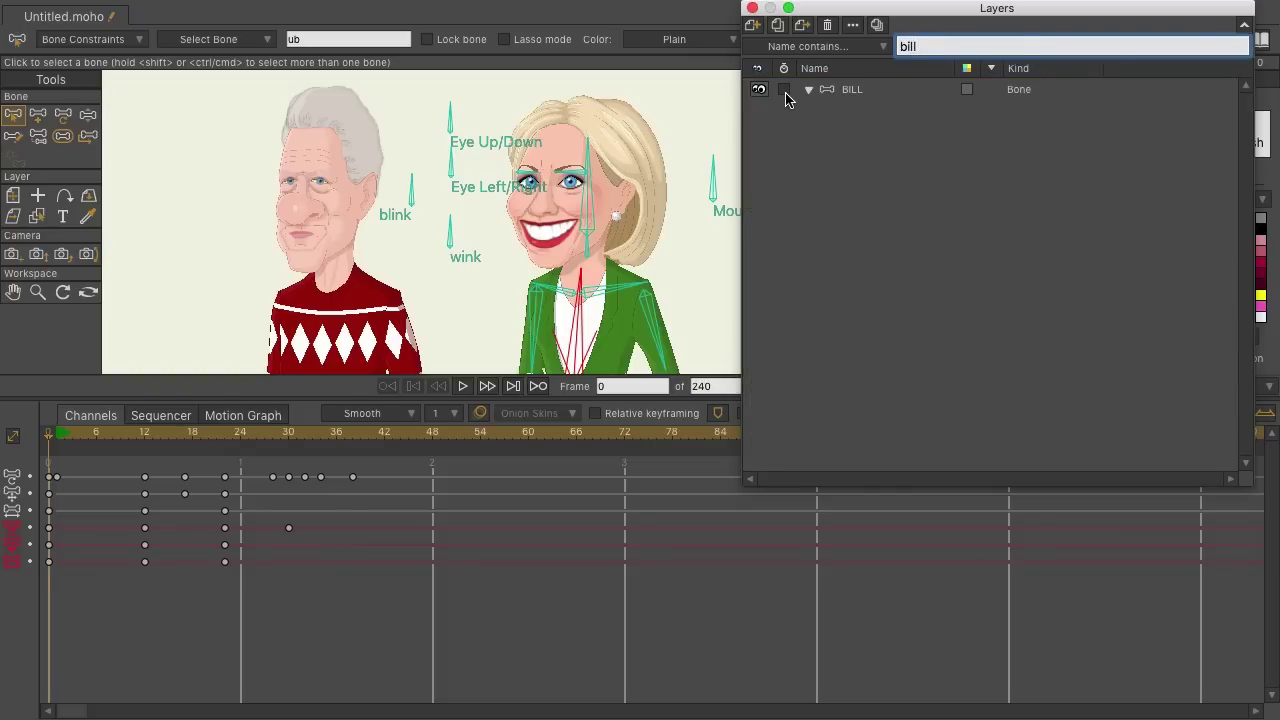
{"action": "left_click", "coordinate": [784, 90]}
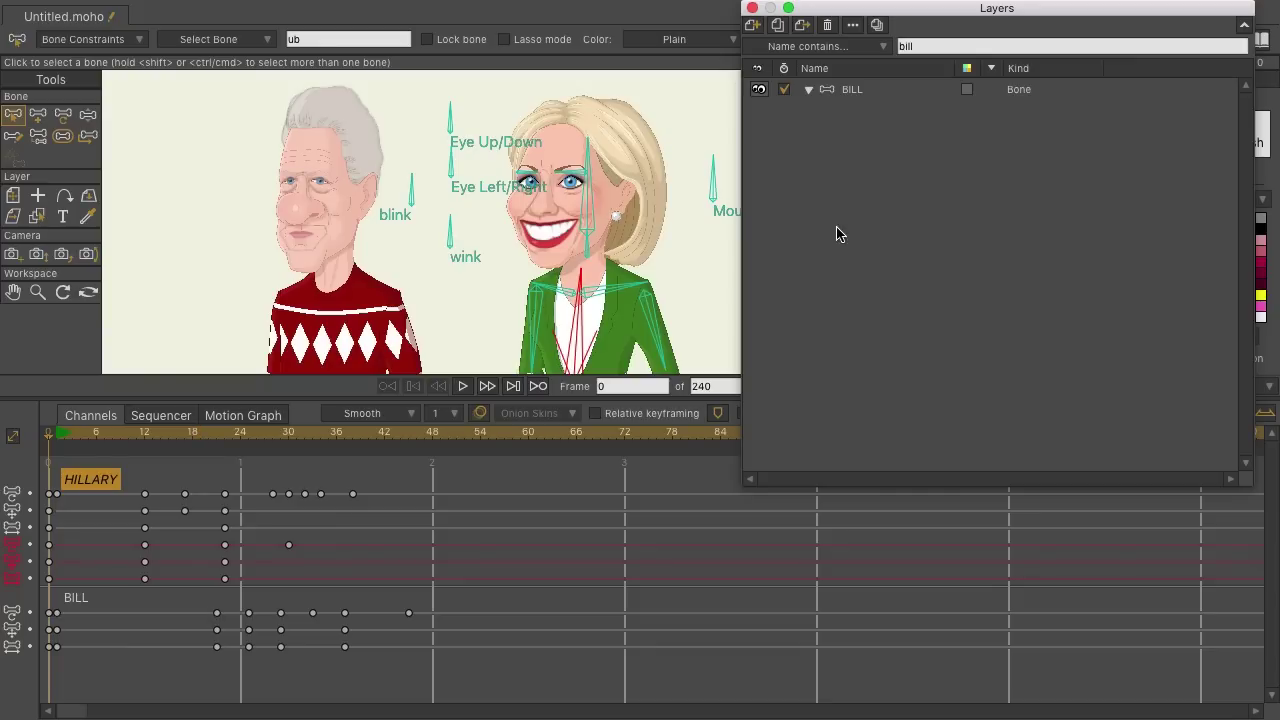
{"action": "left_click", "coordinate": [957, 47]}
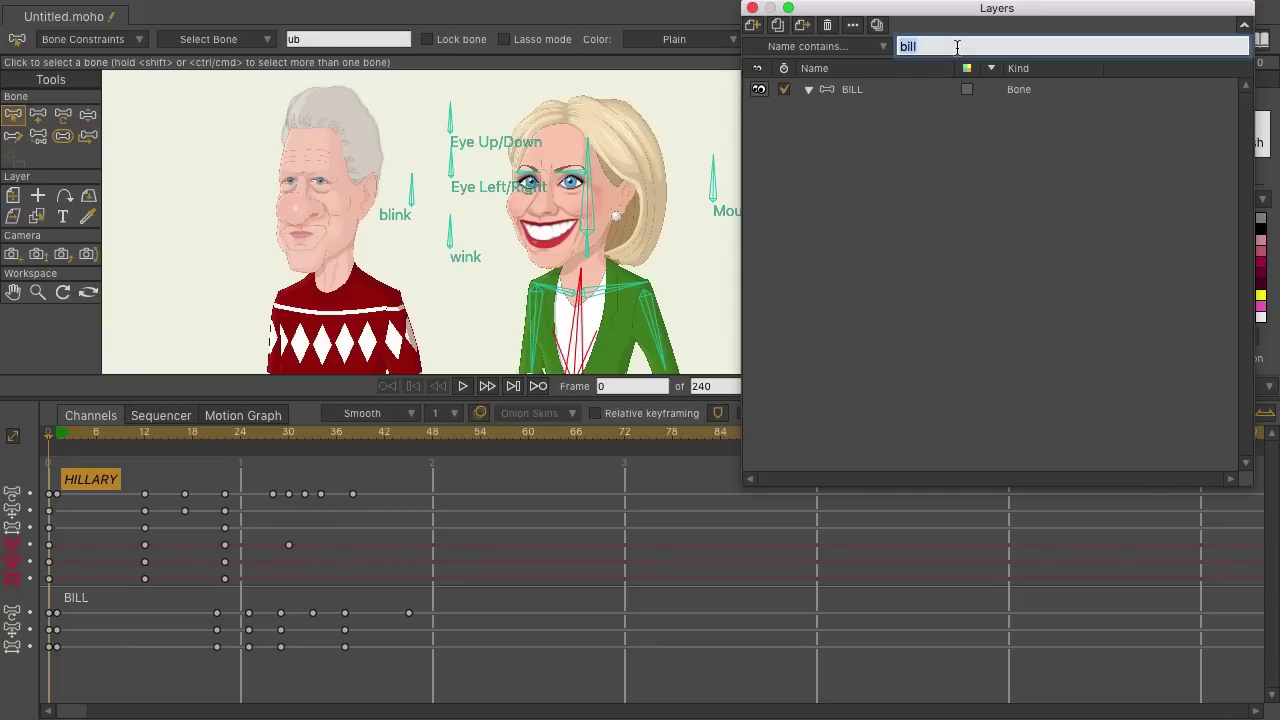
{"action": "key", "text": "BackSpace"}
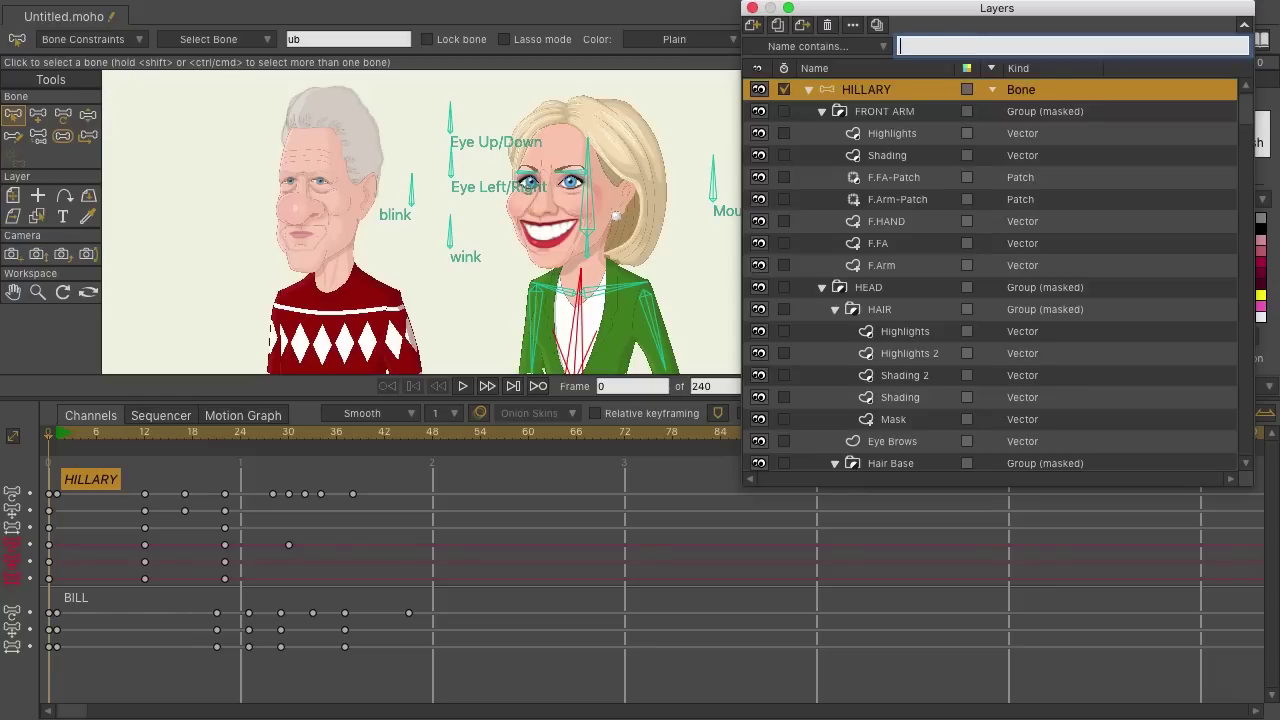